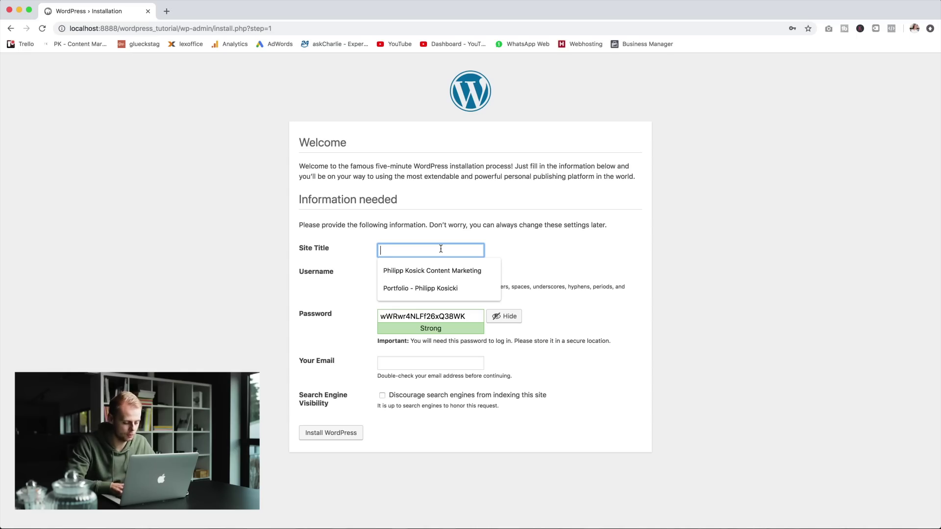
# Step: Install WordPress with site title 'Photography', username 'admin' and the admin e-mail address
pyautogui.write('ho')
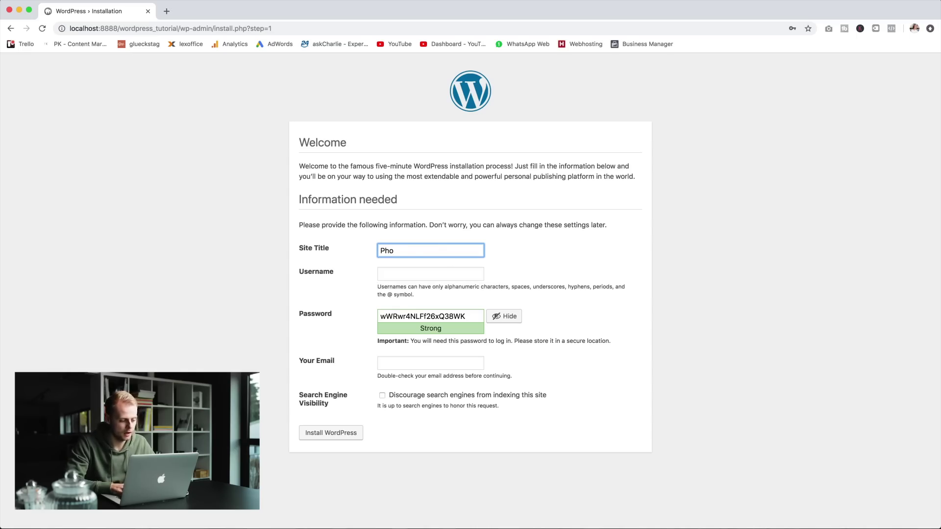
pyautogui.write('tography')
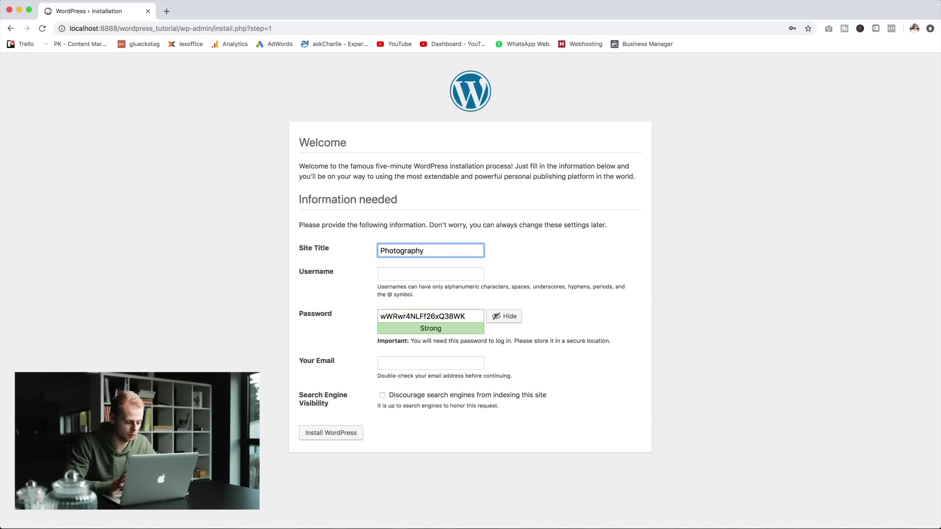
pyautogui.press('Tab')
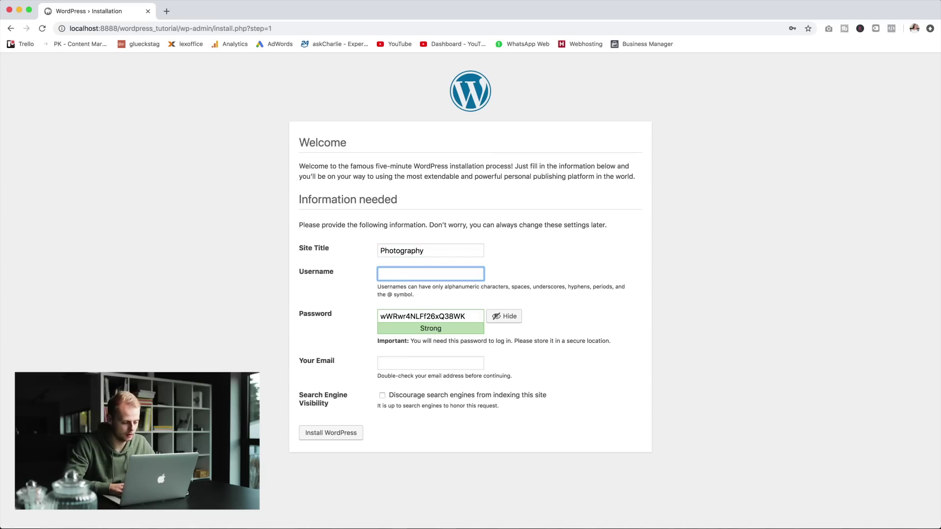
pyautogui.write('admin')
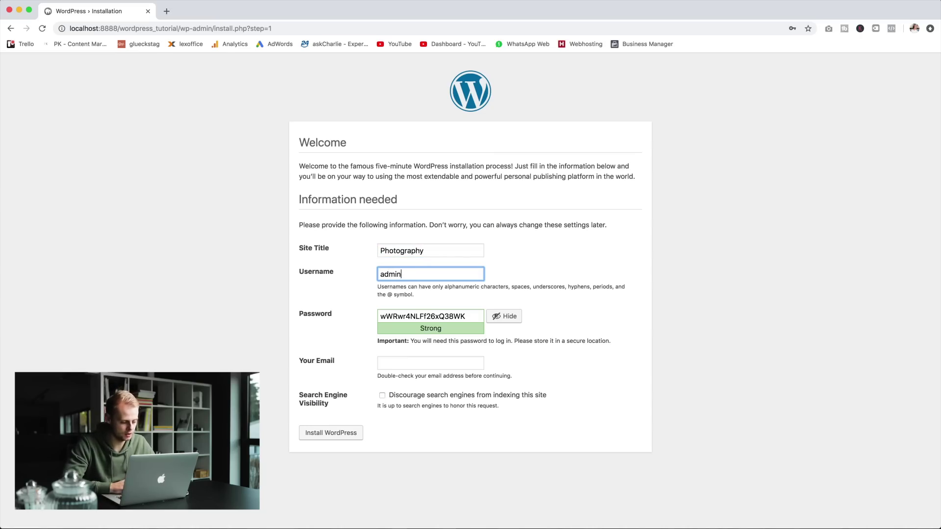
pyautogui.click(433, 362)
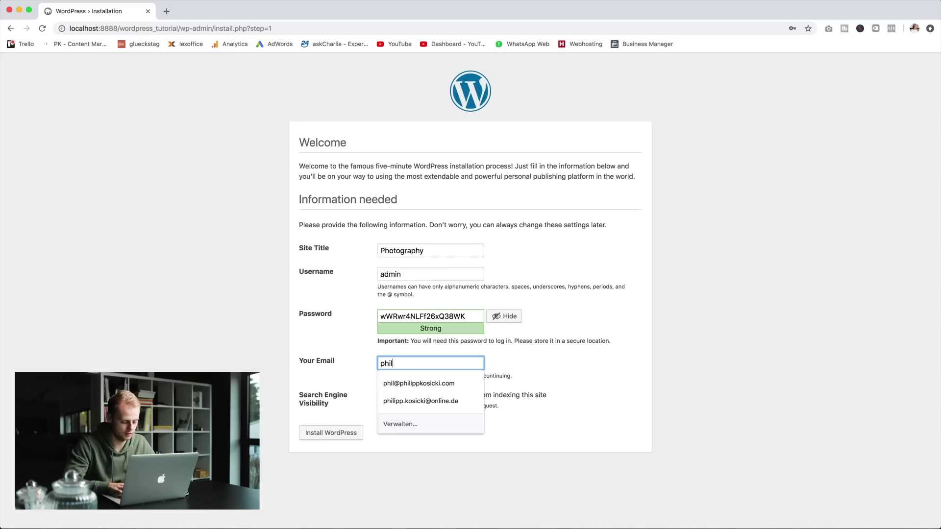
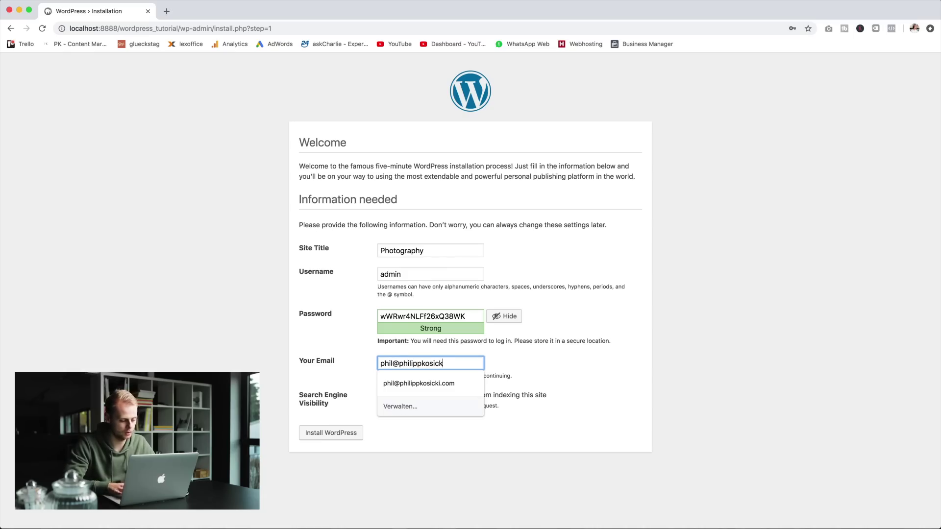
pyautogui.press('Tab')
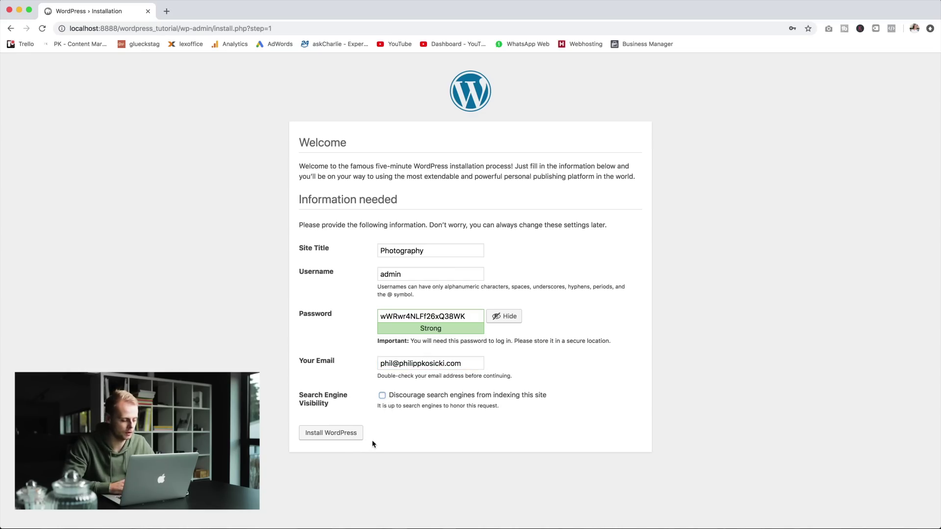
pyautogui.click(348, 436)
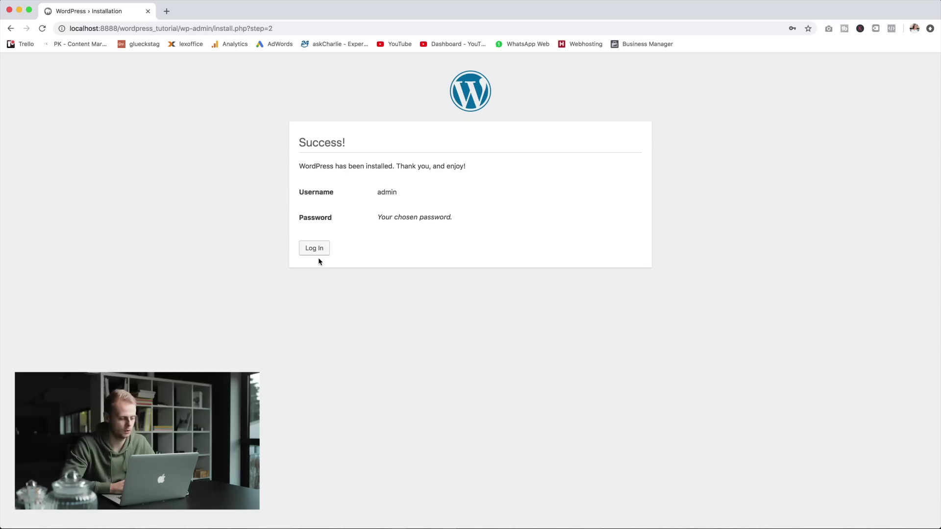
# Step: Log in as 'admin' to reach the Dashboard
pyautogui.click(319, 254)
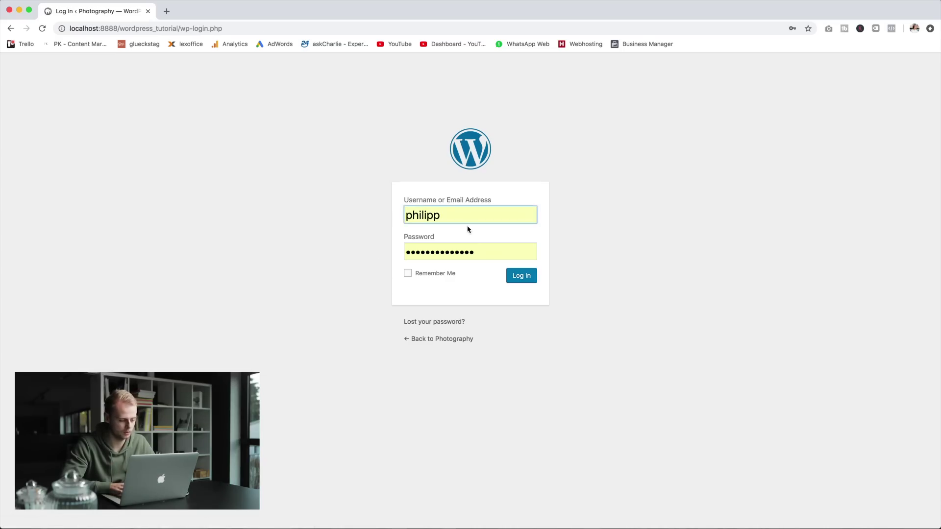
pyautogui.doubleClick(468, 221)
pyautogui.write('admin')
pyautogui.press('Return')
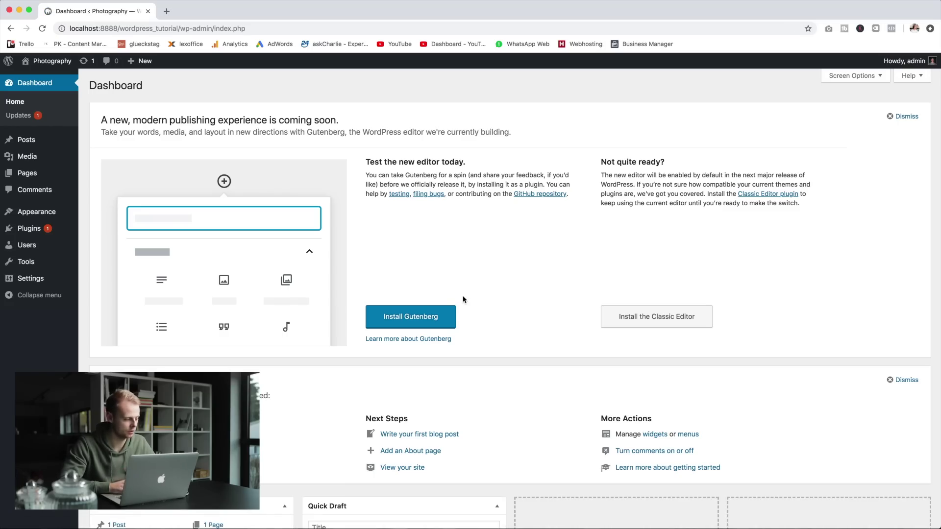
# Step: Open Appearance > Themes to see the three installed themes, with Twenty Seventeen active
pyautogui.moveTo(47, 216)
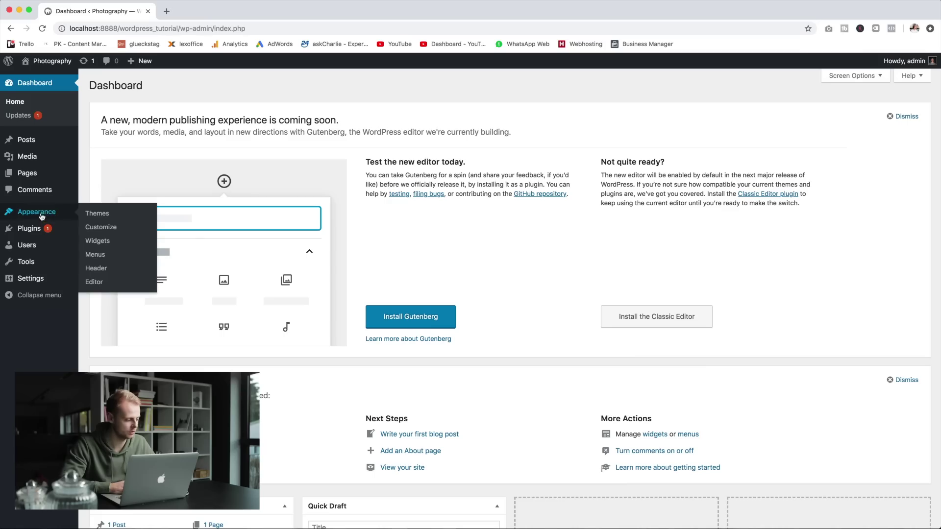
pyautogui.click(95, 217)
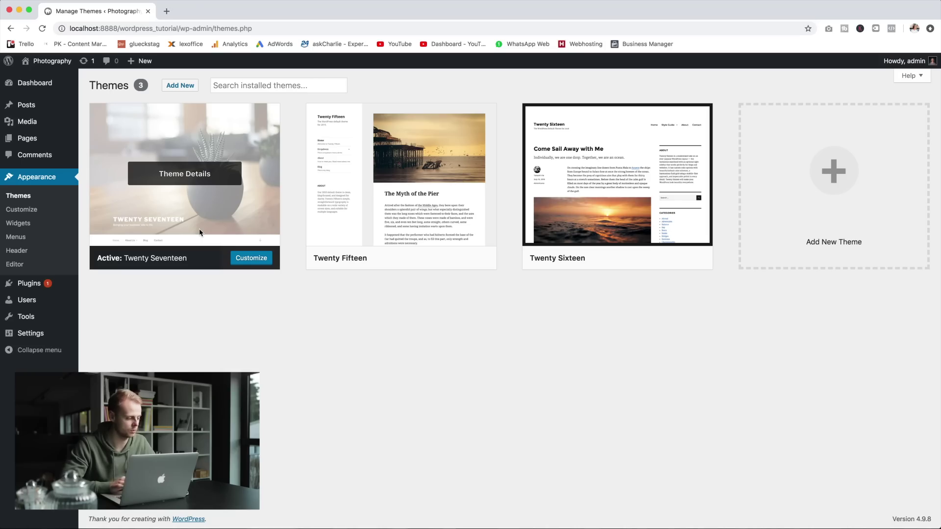
# Step: Search plugins for 'full width', then install and activate Fullwidth Templates
pyautogui.click(29, 284)
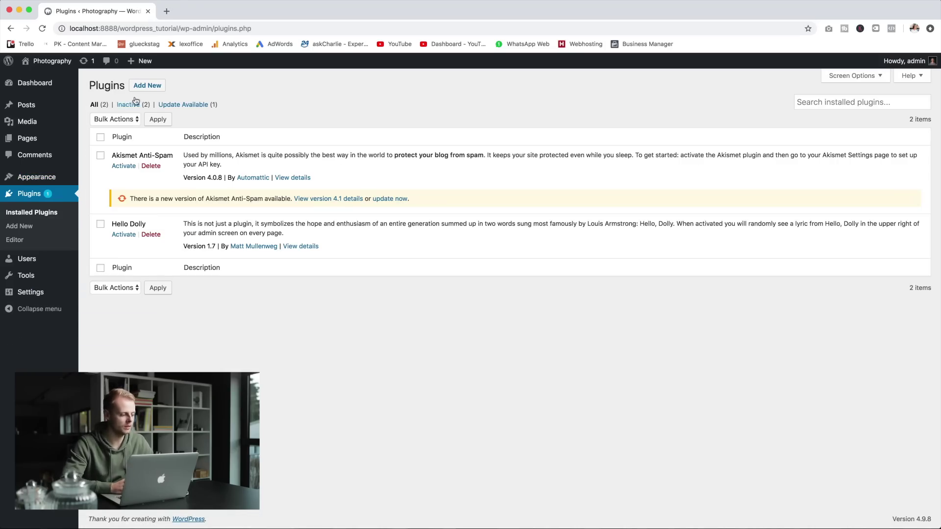
pyautogui.click(147, 85)
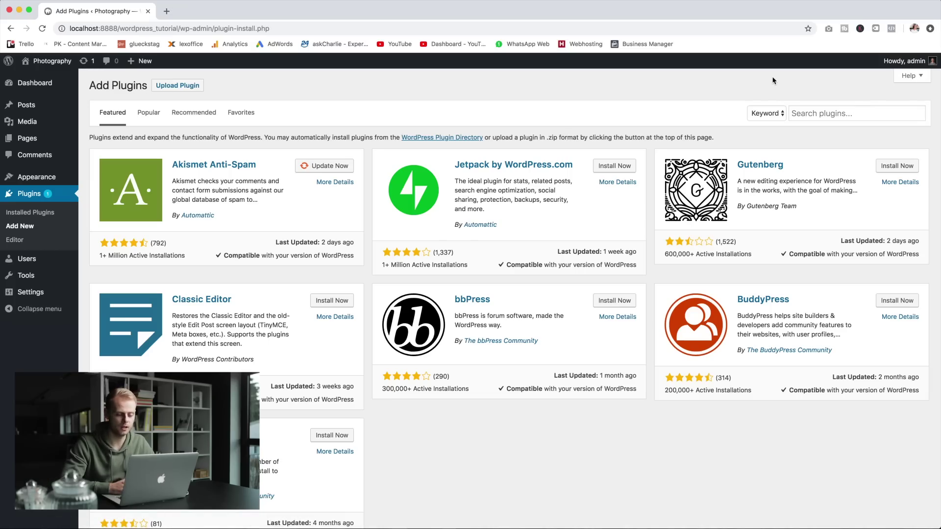
pyautogui.click(815, 111)
pyautogui.write('full width')
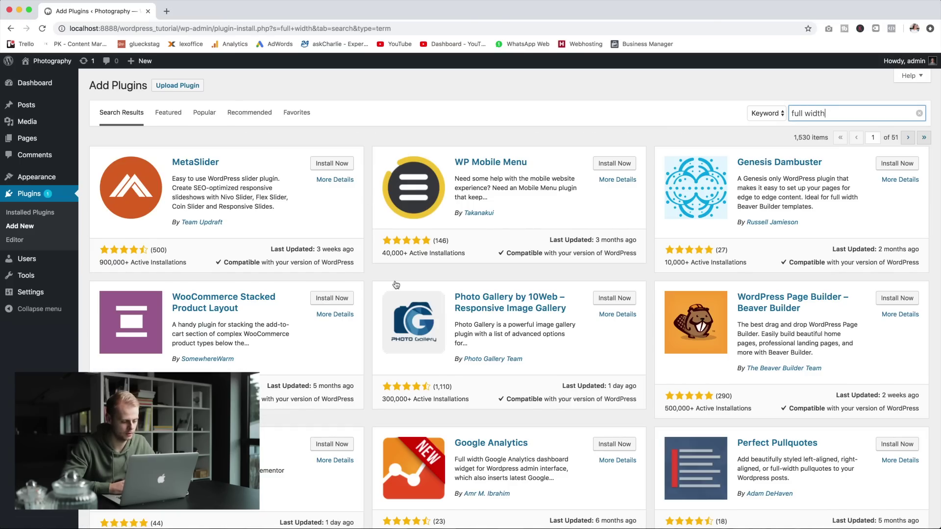
pyautogui.scroll(-7, 399, 286)
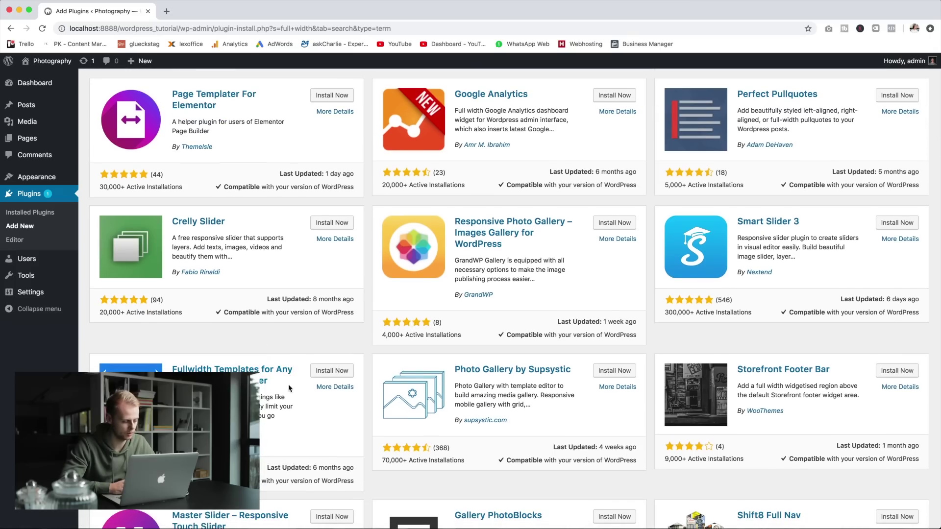
pyautogui.click(324, 375)
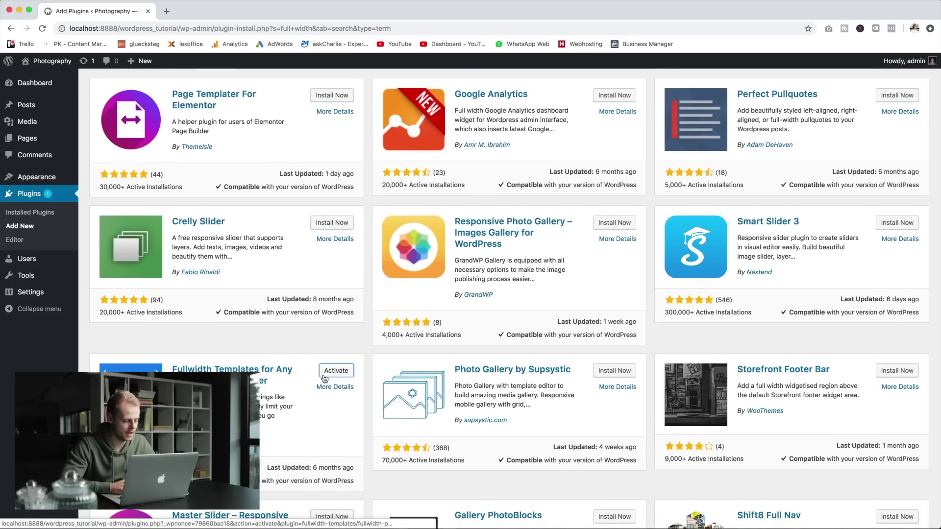
pyautogui.click(337, 372)
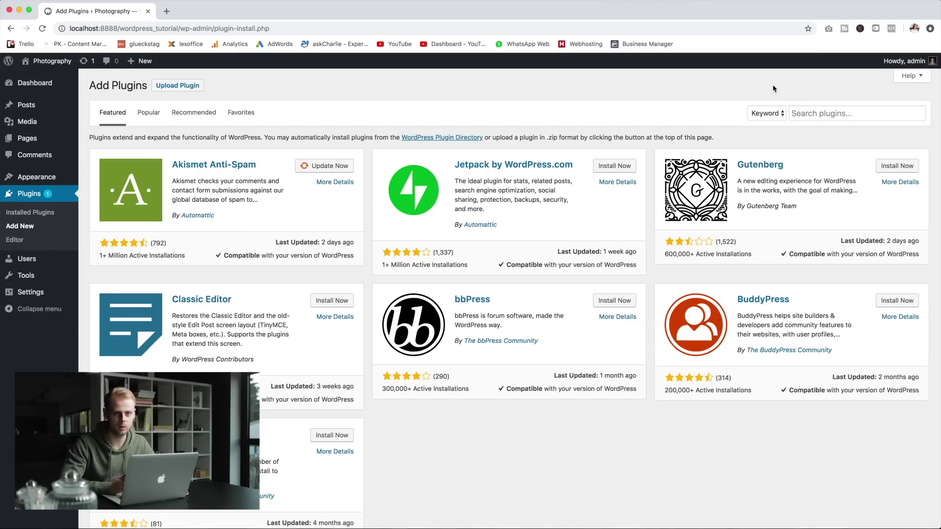
# Step: Search for 'visual portfolio' and install the Visual Portfolio plugin
pyautogui.click(819, 113)
pyautogui.write('visul')
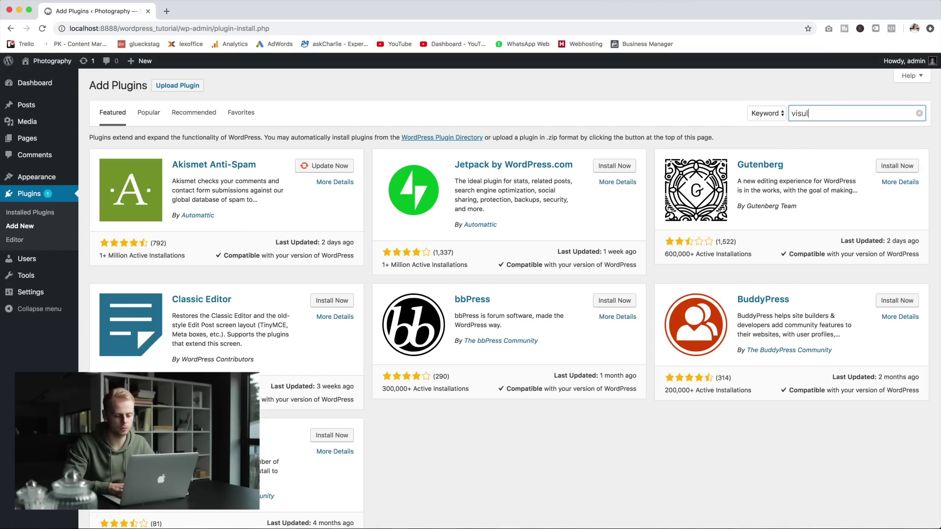
pyautogui.press('BackSpace')
pyautogui.write('al portfolio')
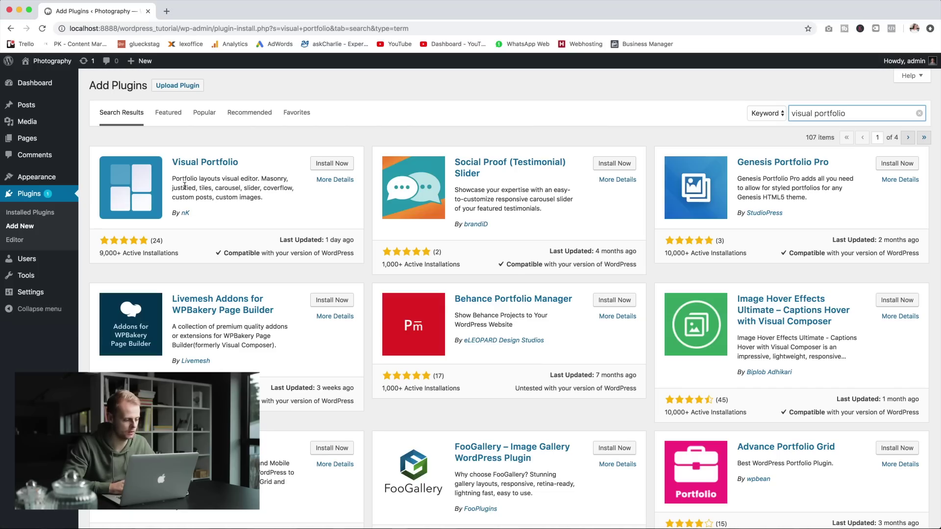
pyautogui.click(338, 166)
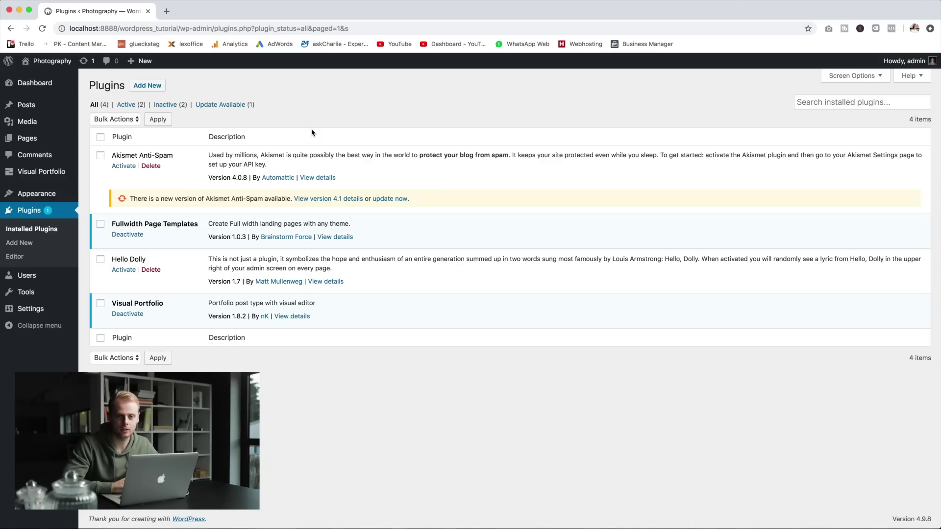
# Step: Create a new page titled 'Home' and publish it
pyautogui.click(38, 139)
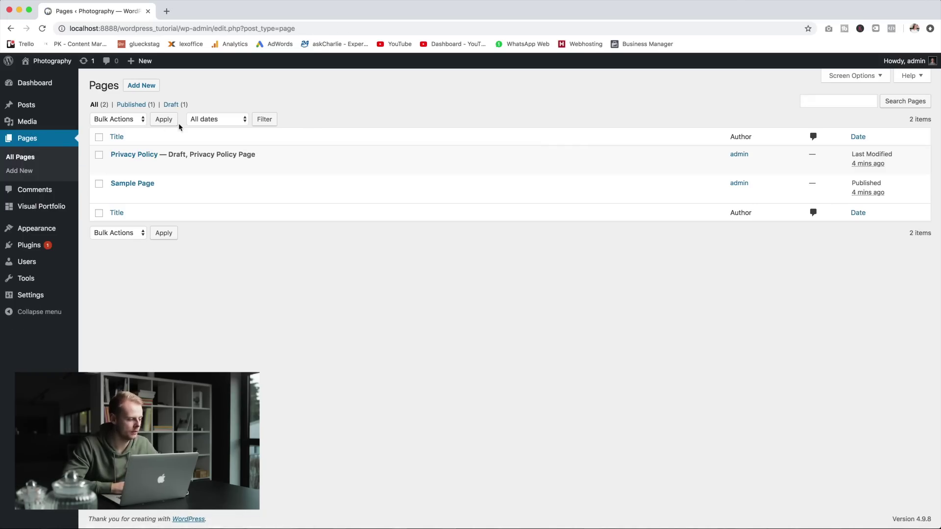
pyautogui.click(148, 87)
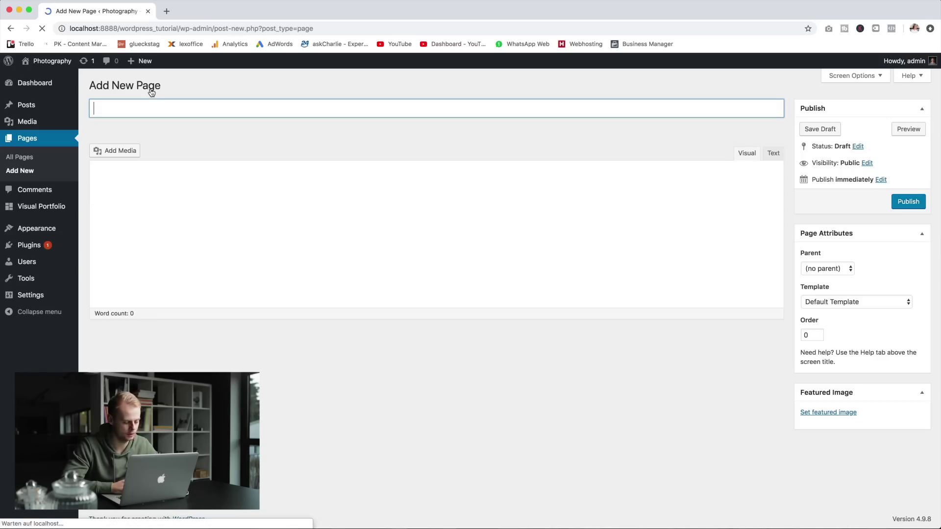
pyautogui.write('Home')
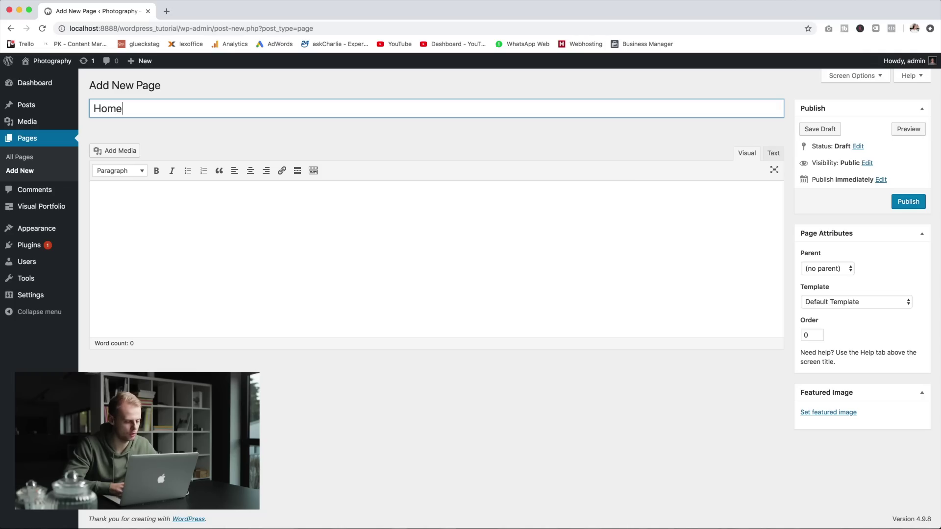
pyautogui.click(915, 206)
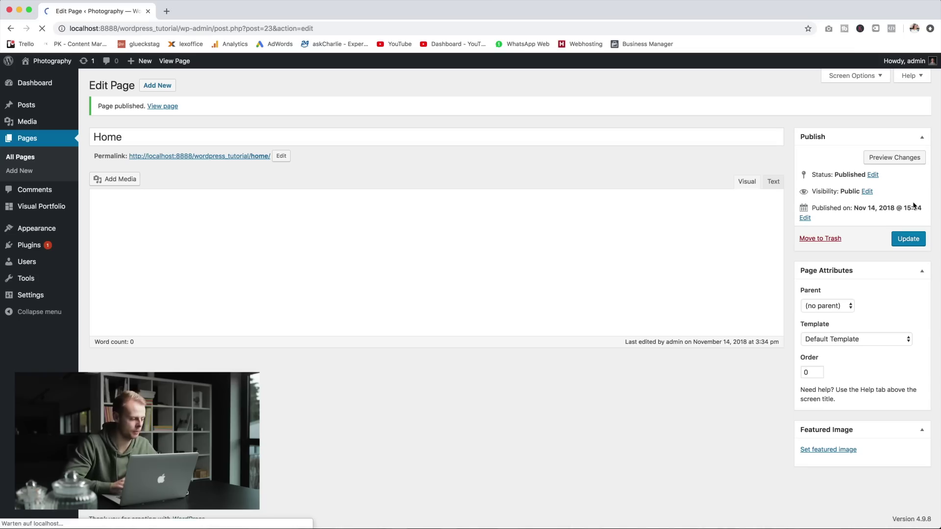
pyautogui.moveTo(30, 235)
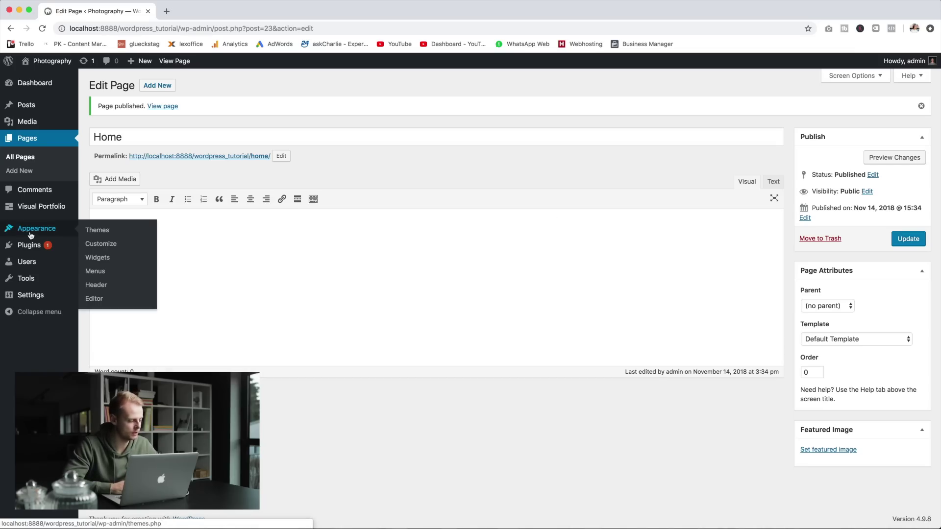
# Step: In the Customizer, set the static homepage to the Home page and publish the change
pyautogui.click(101, 247)
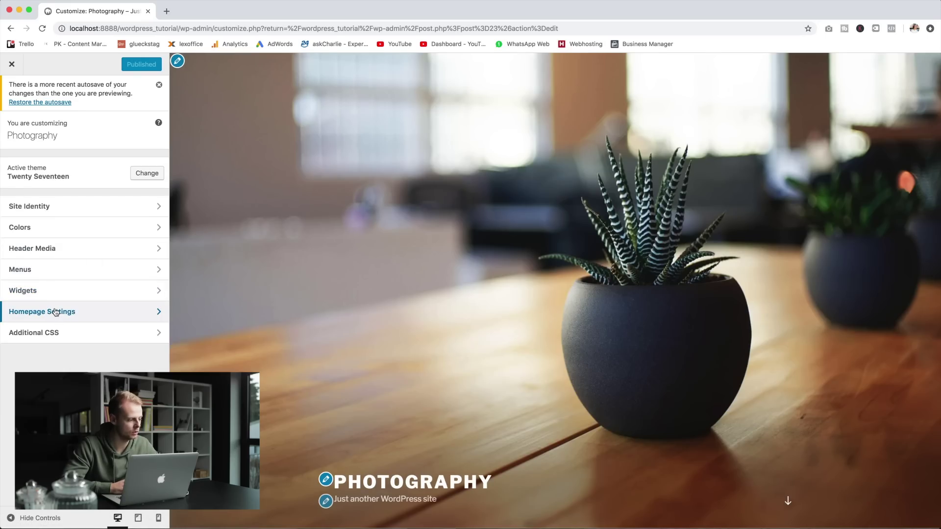
pyautogui.click(126, 314)
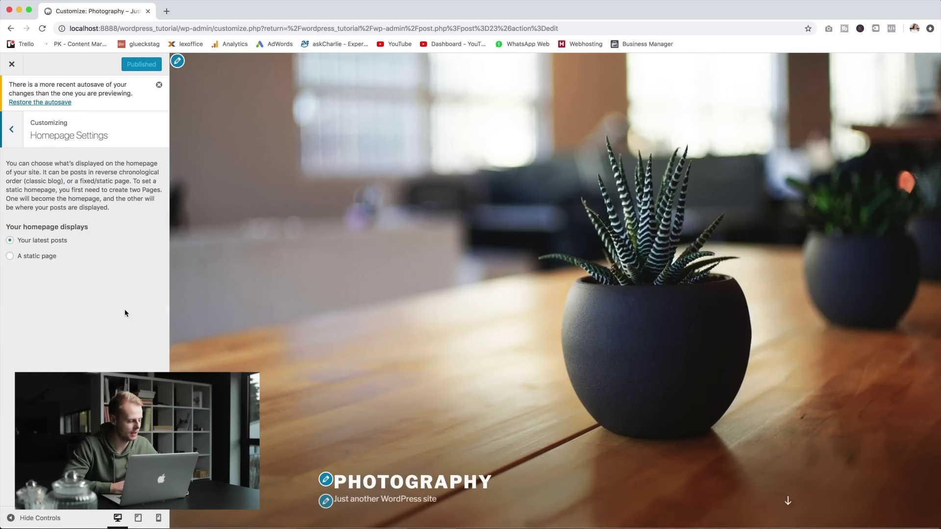
pyautogui.click(18, 257)
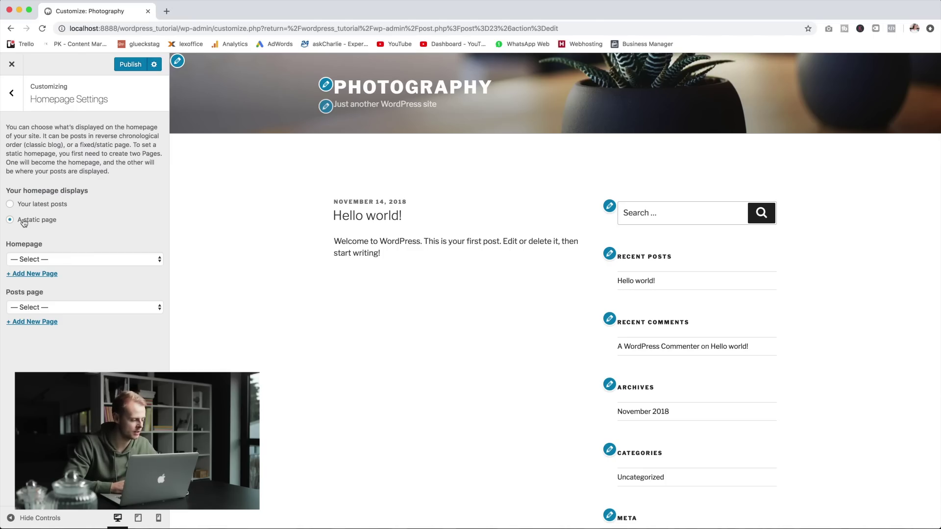
pyautogui.click(97, 261)
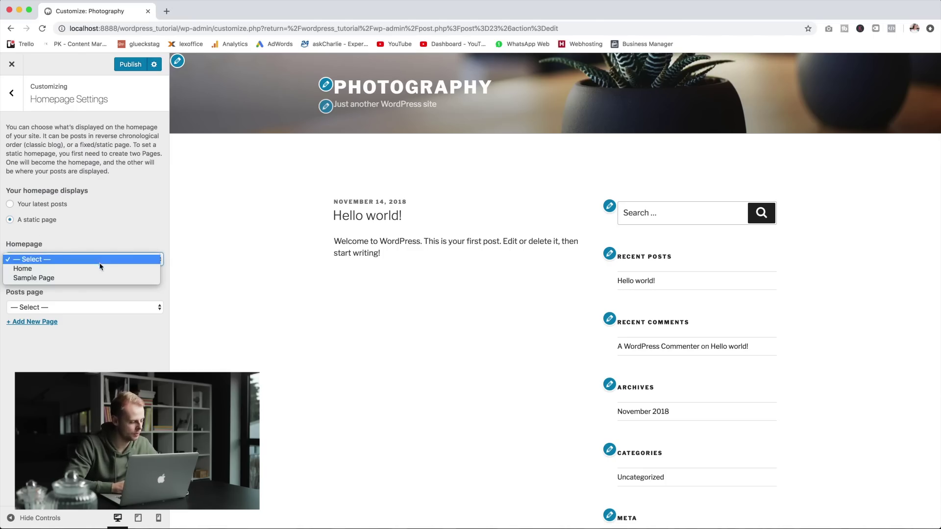
pyautogui.click(110, 270)
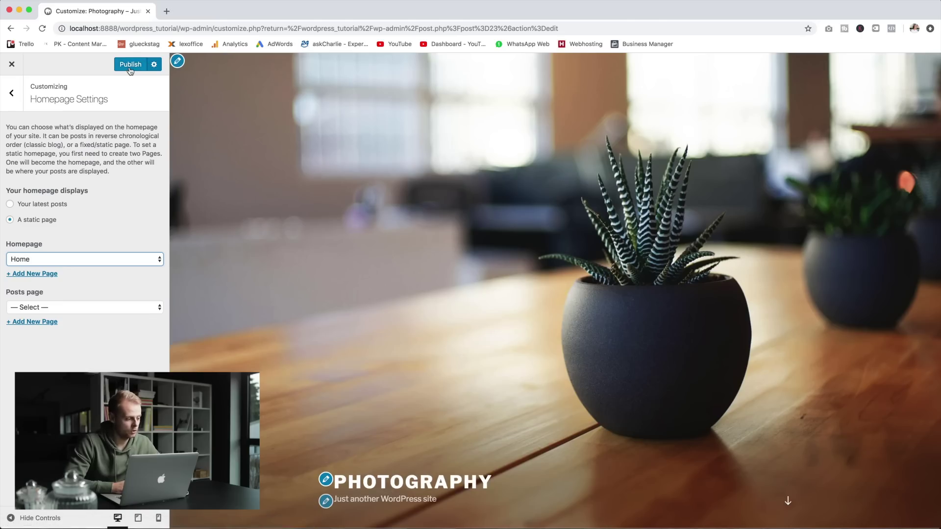
pyautogui.click(130, 67)
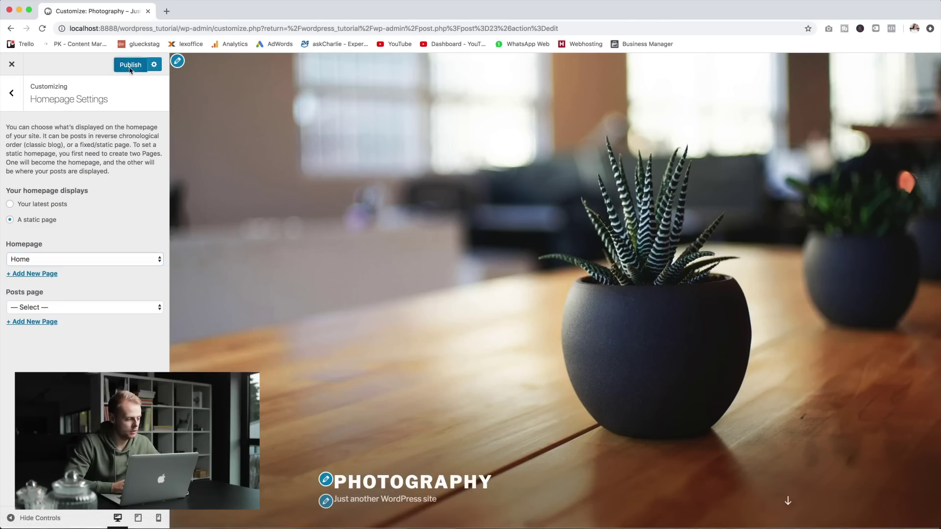
pyautogui.click(19, 70)
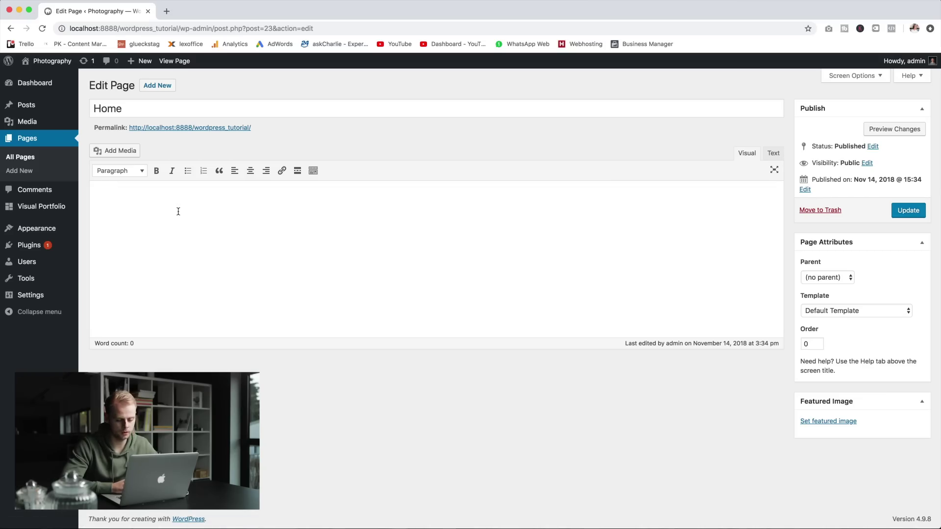
# Step: Give the Home page the FW Fullwidth template and update it
pyautogui.click(850, 314)
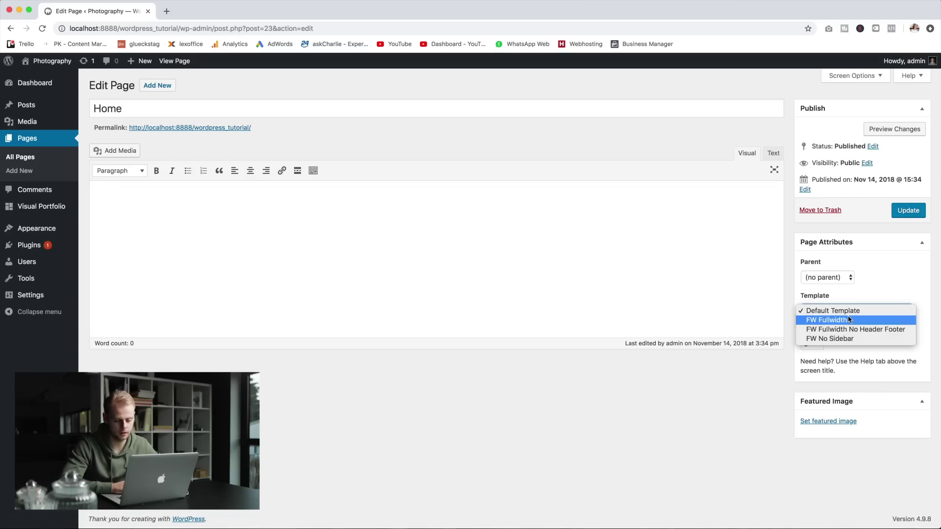
pyautogui.click(903, 321)
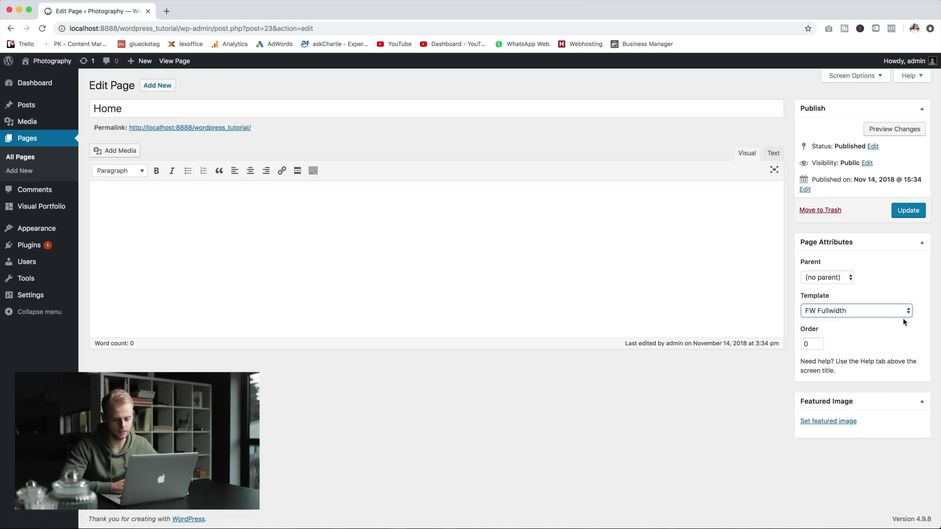
pyautogui.click(908, 211)
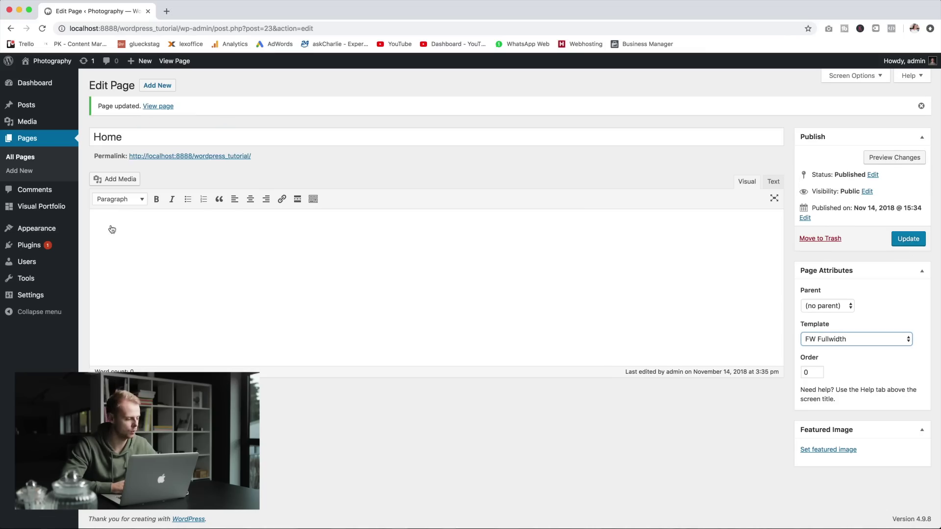
pyautogui.click(47, 207)
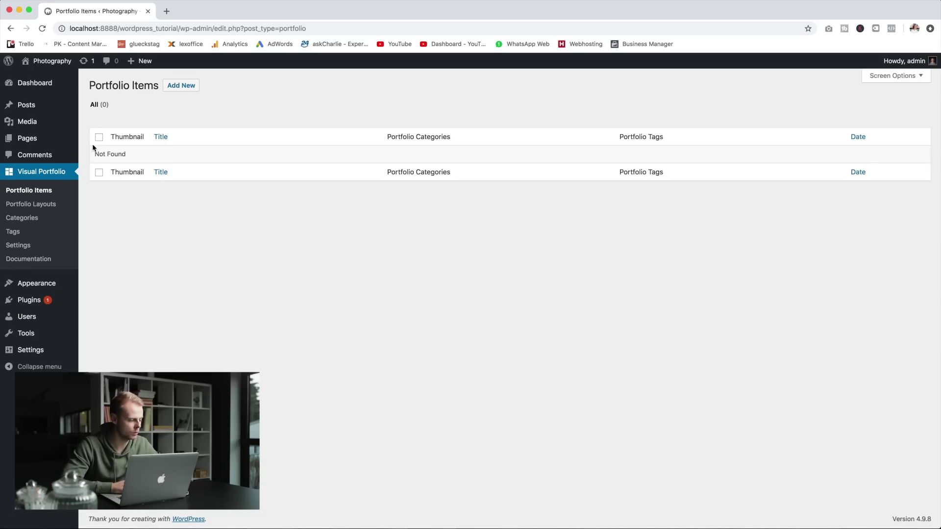
# Step: Create the first portfolio layout under Visual Portfolio > Portfolio Layouts
pyautogui.click(45, 209)
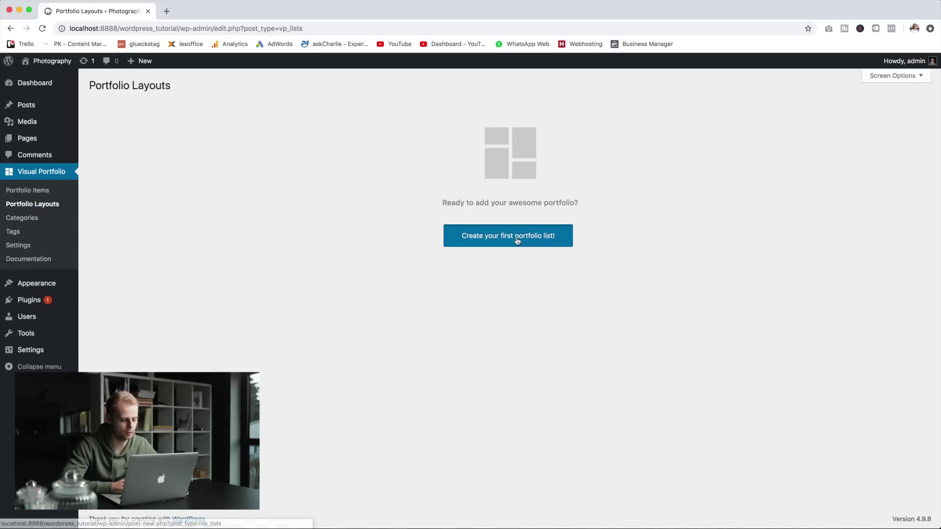
pyautogui.click(516, 240)
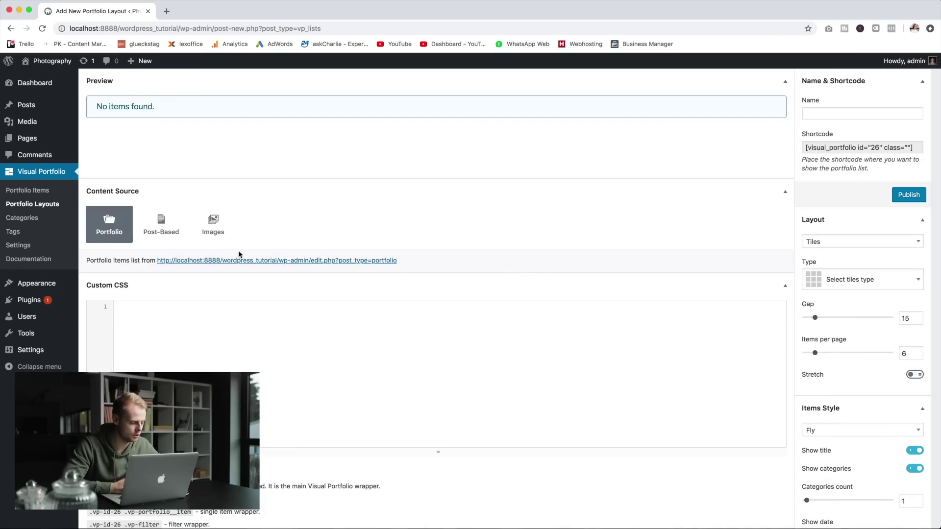
# Step: Set the layout's content source to Images and upload all 22 photos from the folder into it
pyautogui.click(224, 242)
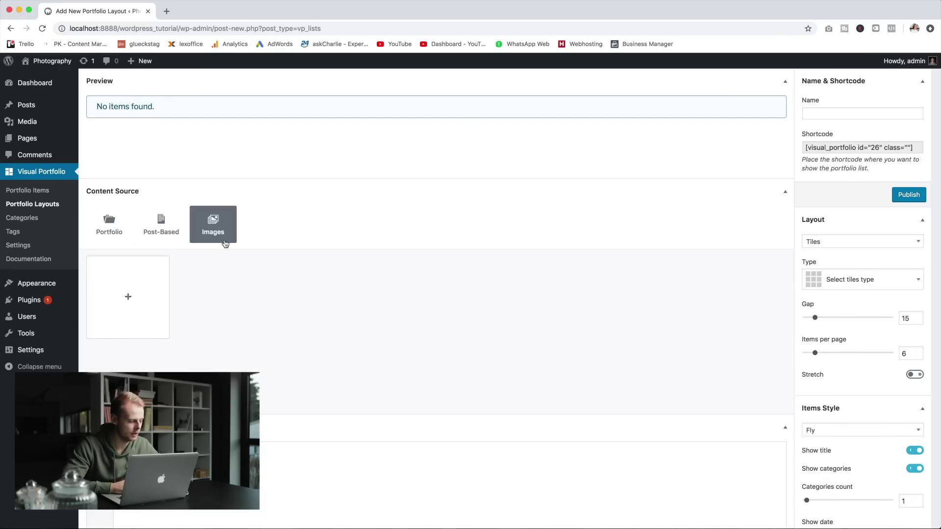
pyautogui.click(154, 303)
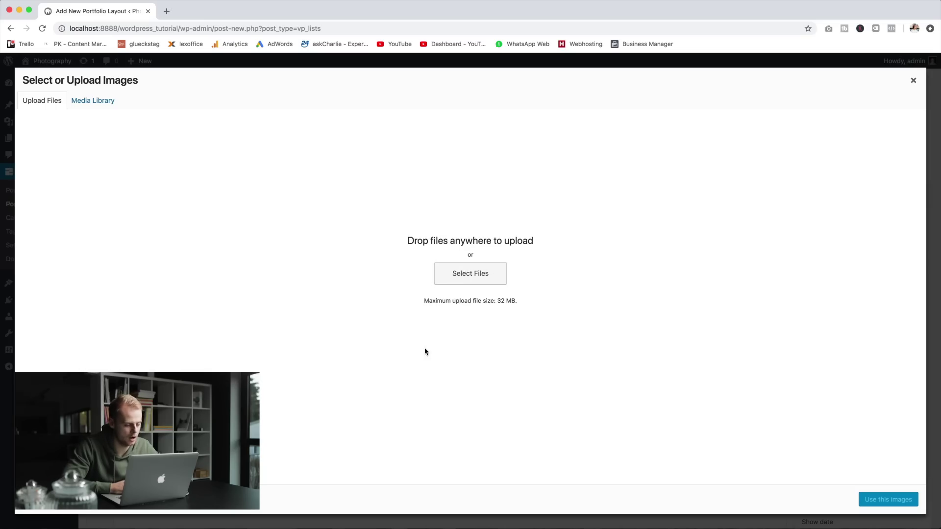
pyautogui.press('super+Tab')
pyautogui.press('super+Tab')
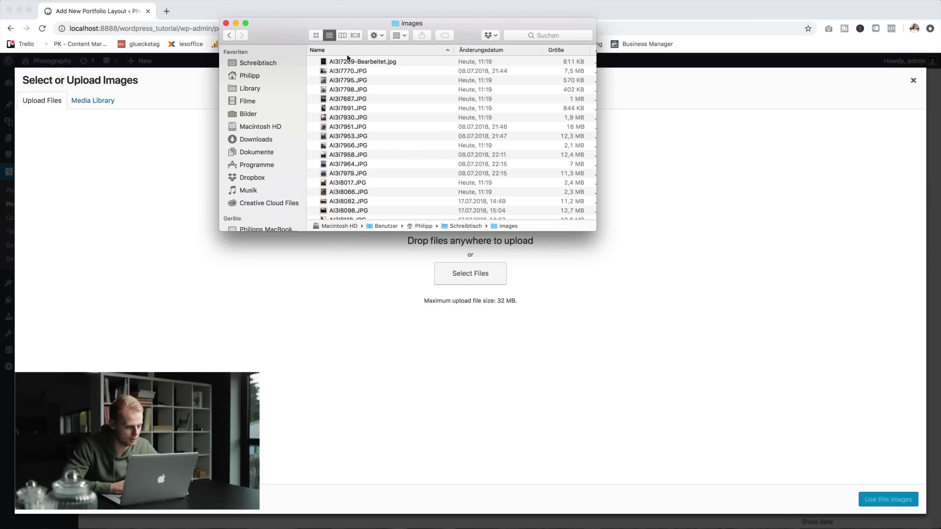
pyautogui.click(363, 63)
pyautogui.click(351, 358)
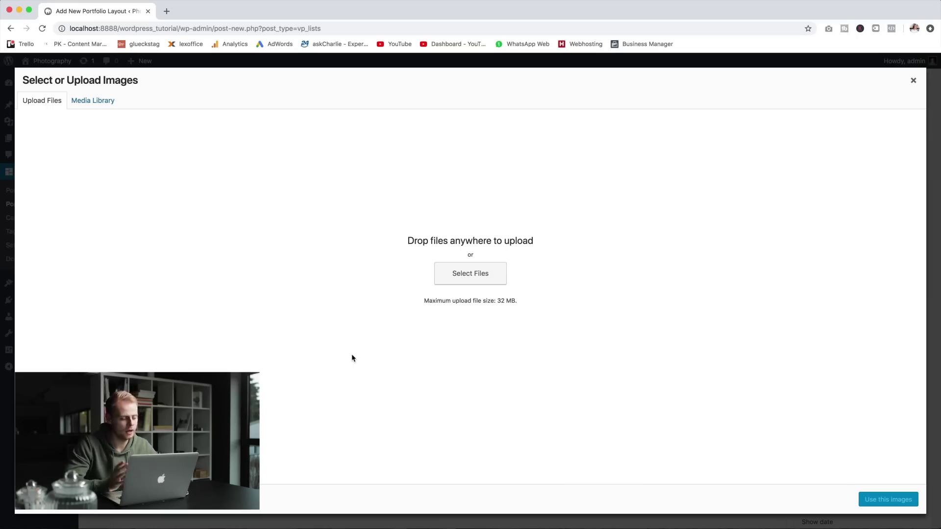
pyautogui.press('super+Tab')
pyautogui.press('super+a')
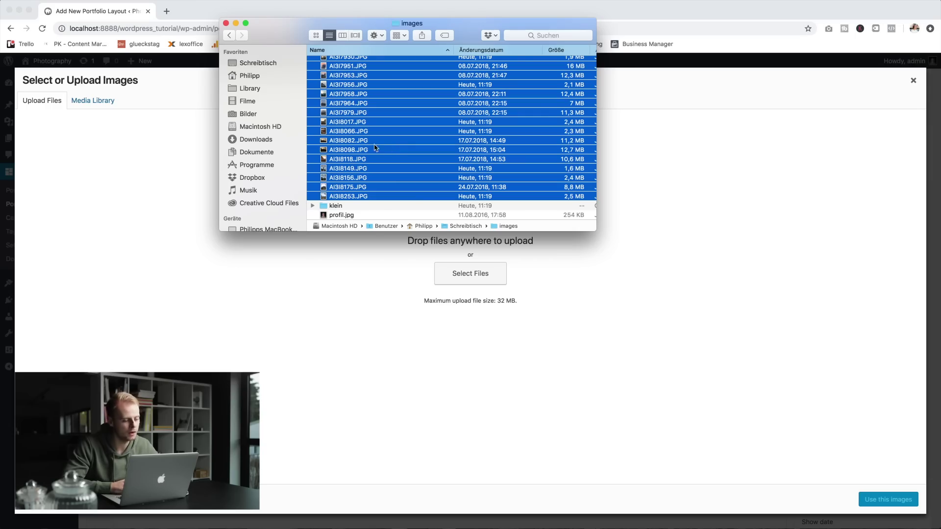
pyautogui.moveTo(415, 207); pyautogui.dragTo(399, 292)
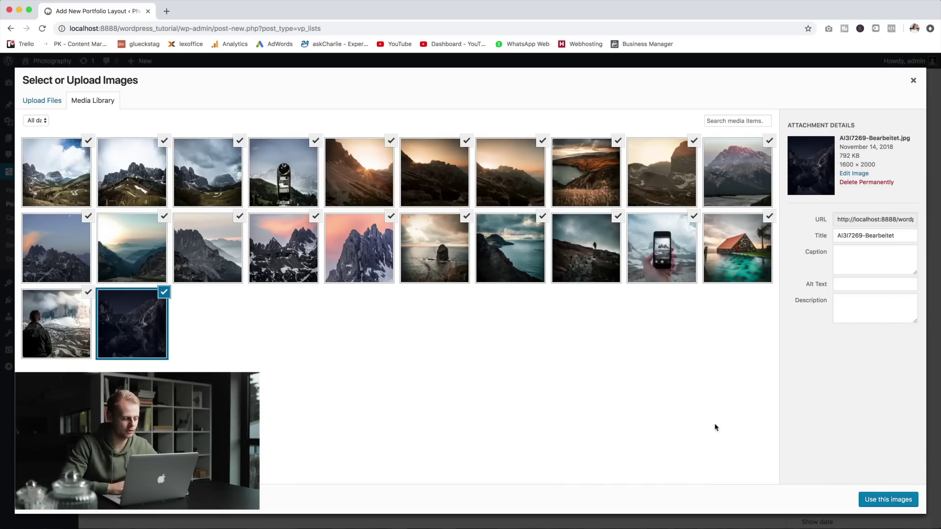
pyautogui.click(888, 500)
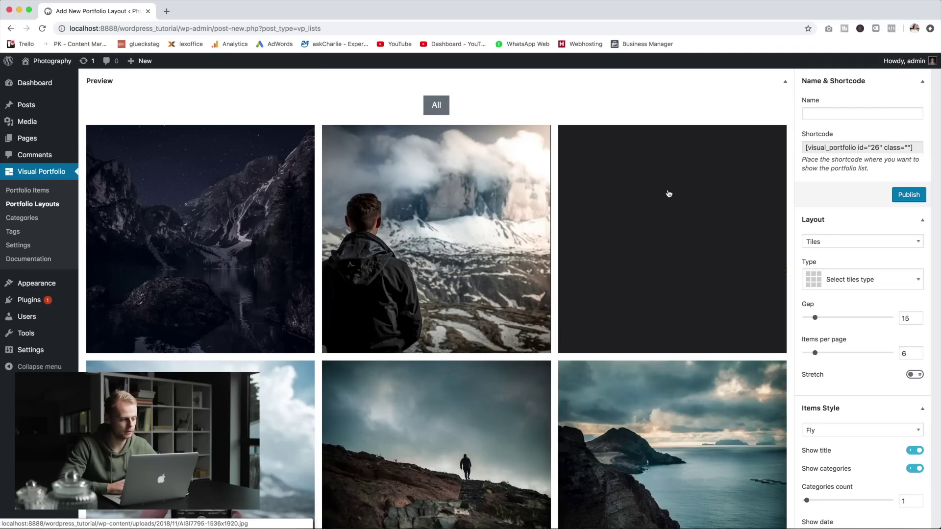
# Step: Set the tile gap to 0 and items per page to 9, then publish the layout
pyautogui.scroll(-2, 687, 294)
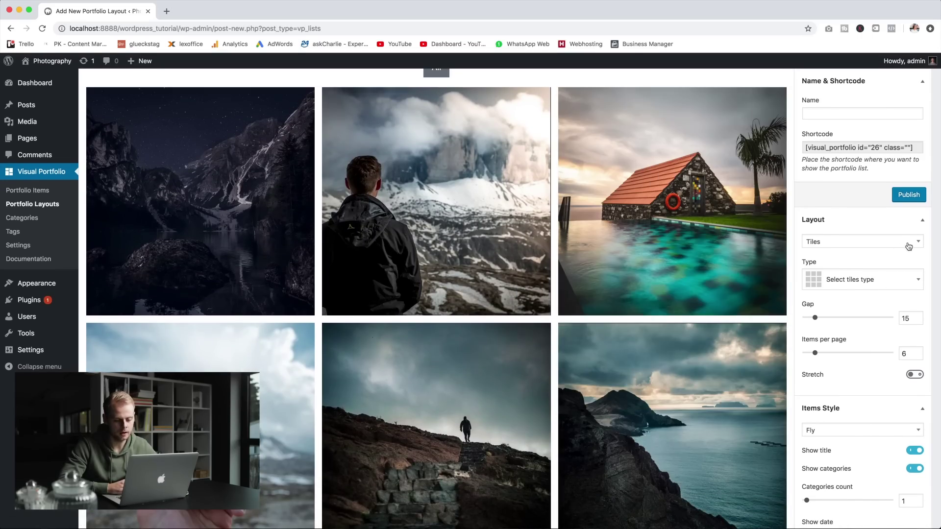
pyautogui.click(912, 280)
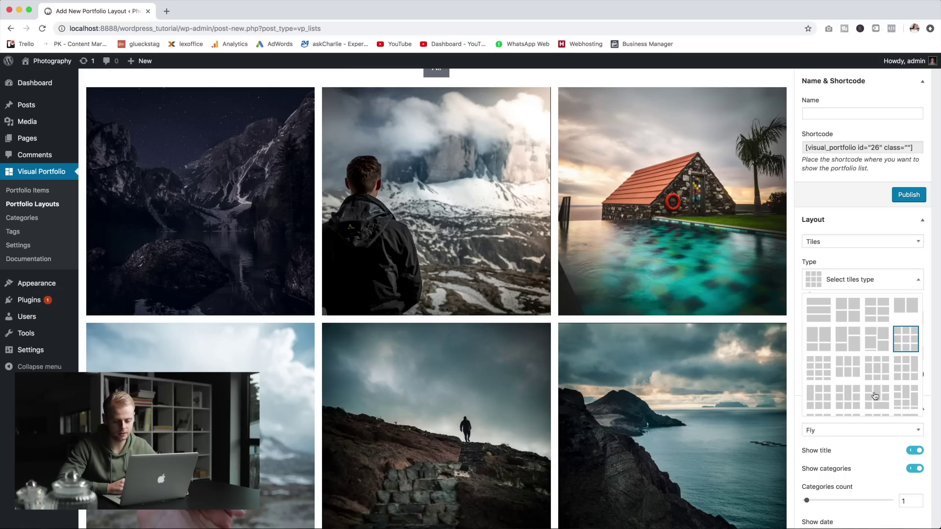
pyautogui.click(921, 282)
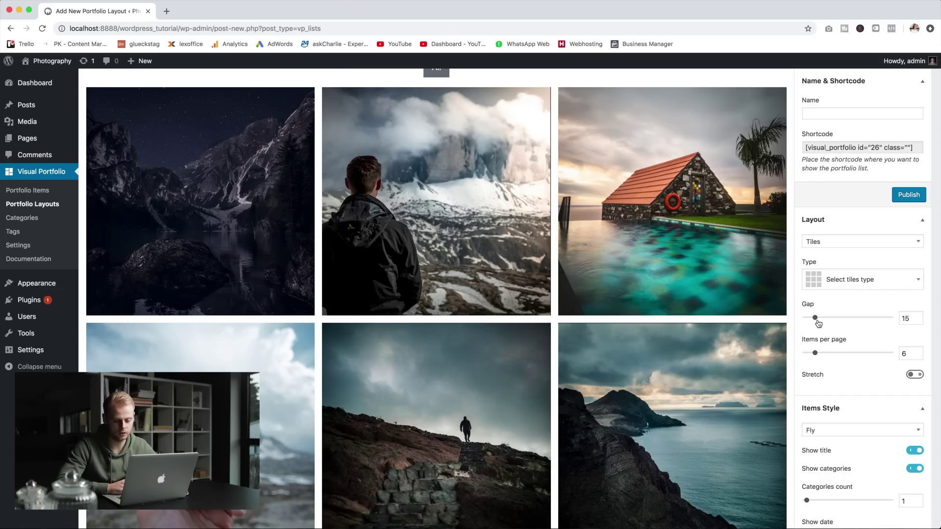
pyautogui.click(816, 318)
pyautogui.moveTo(815, 320); pyautogui.dragTo(790, 321)
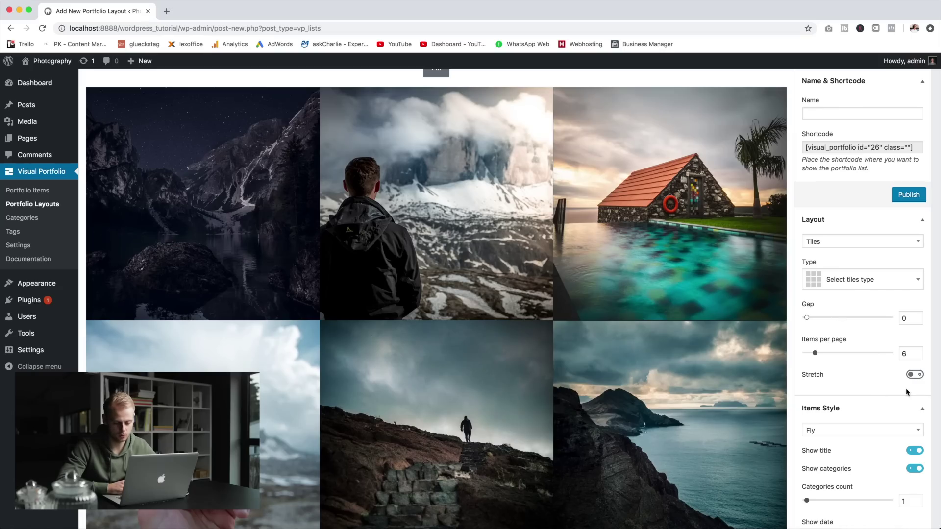
pyautogui.doubleClick(906, 352)
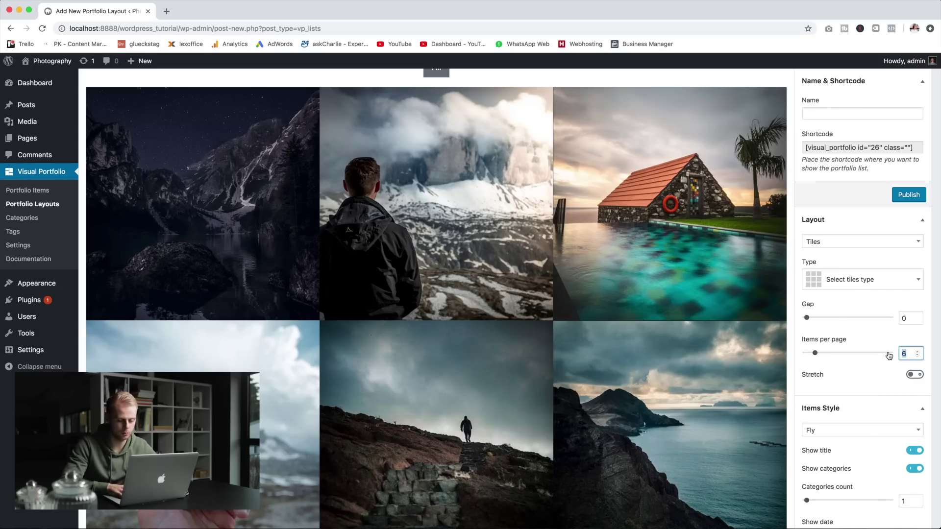
pyautogui.write('9')
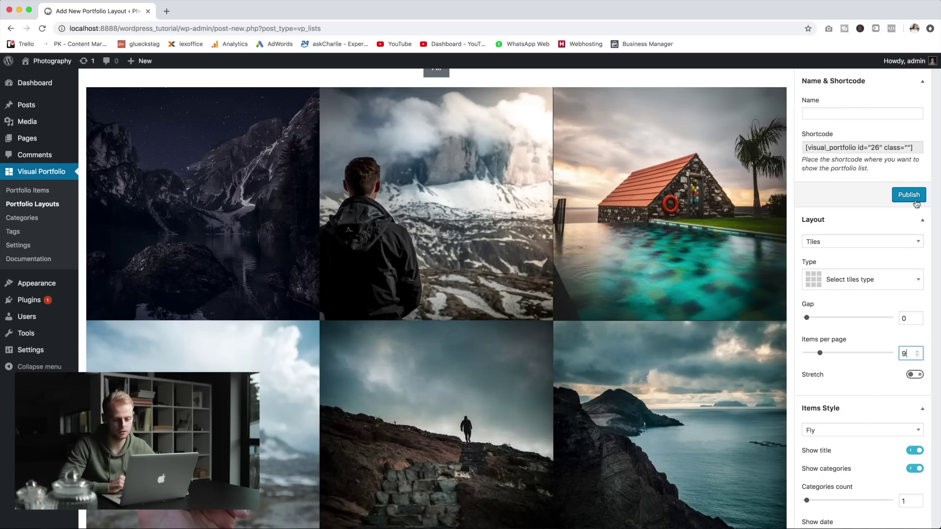
pyautogui.click(915, 202)
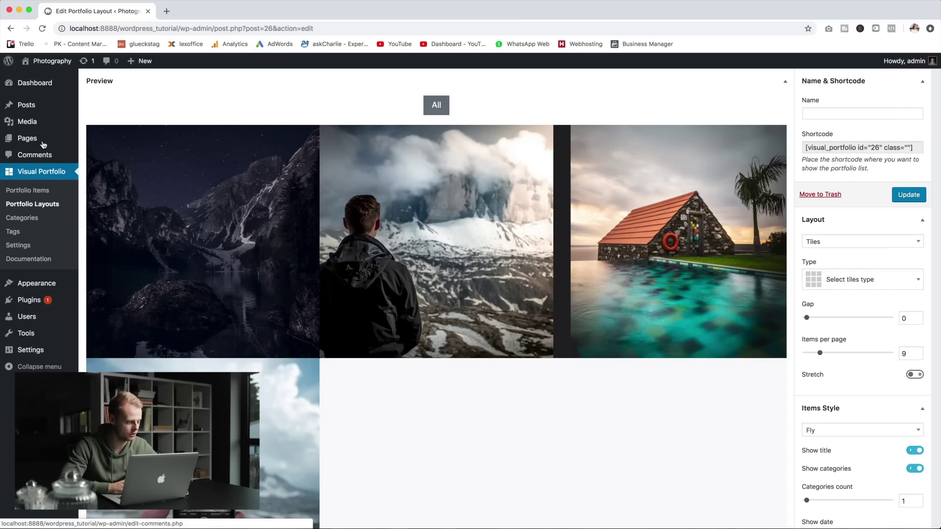
# Step: Insert the [visual_portfolio id="26"] shortcode into the Home page and update it
pyautogui.click(42, 141)
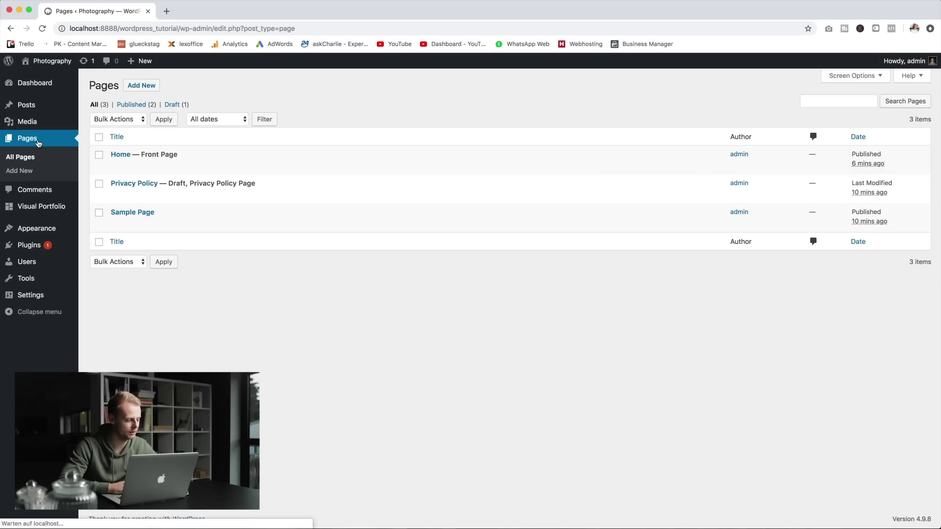
pyautogui.click(119, 155)
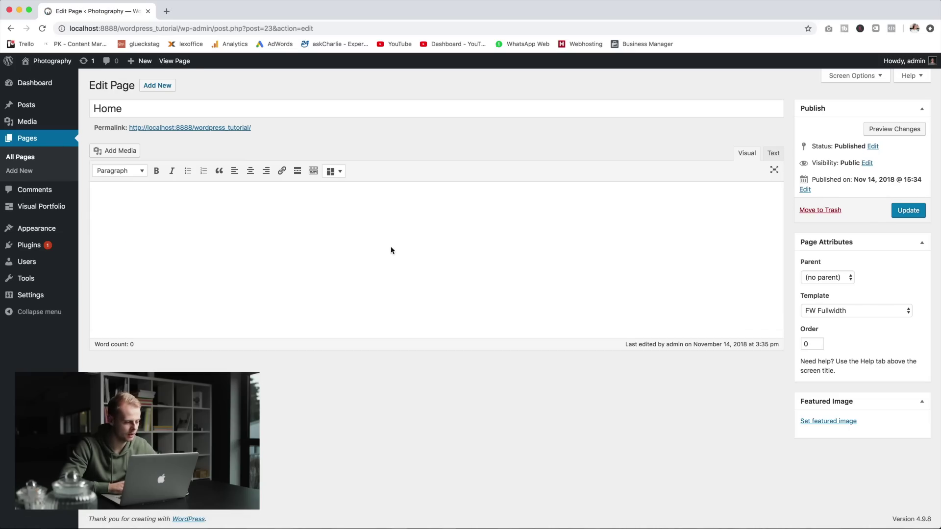
pyautogui.click(341, 171)
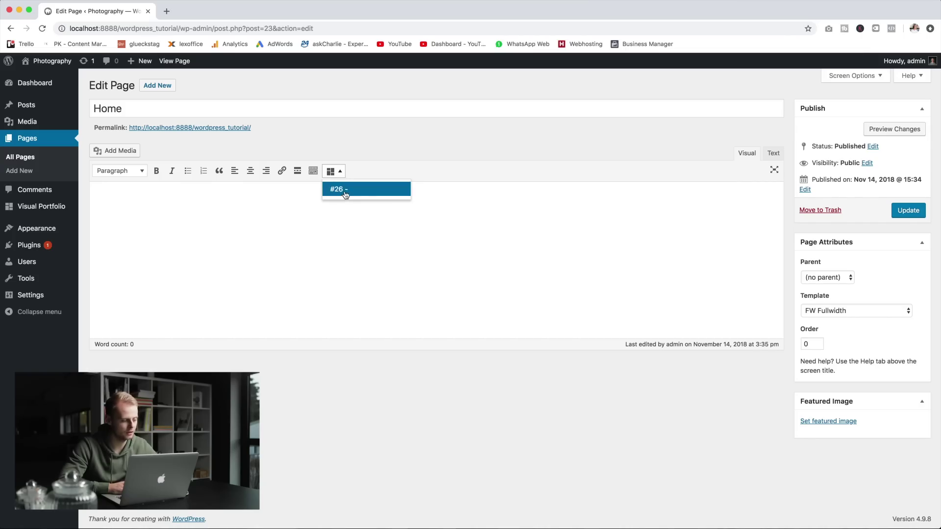
pyautogui.click(346, 190)
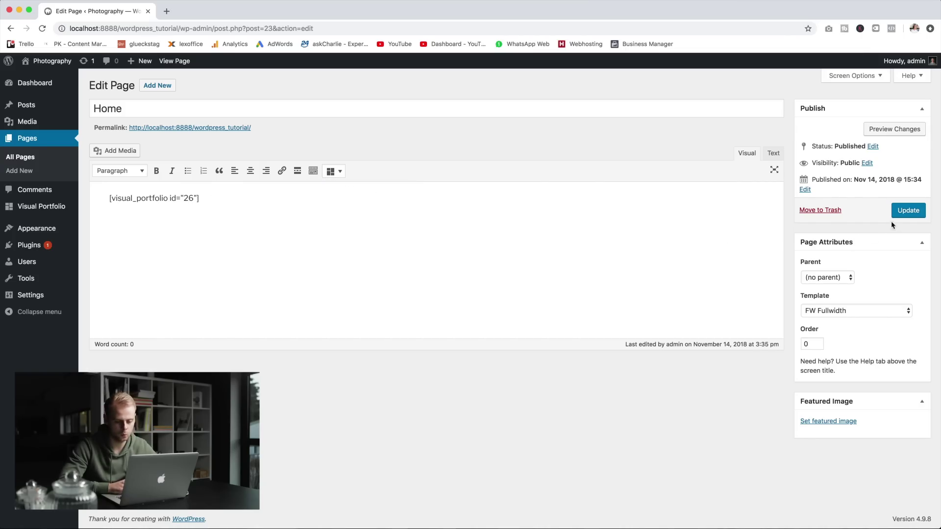
pyautogui.click(908, 212)
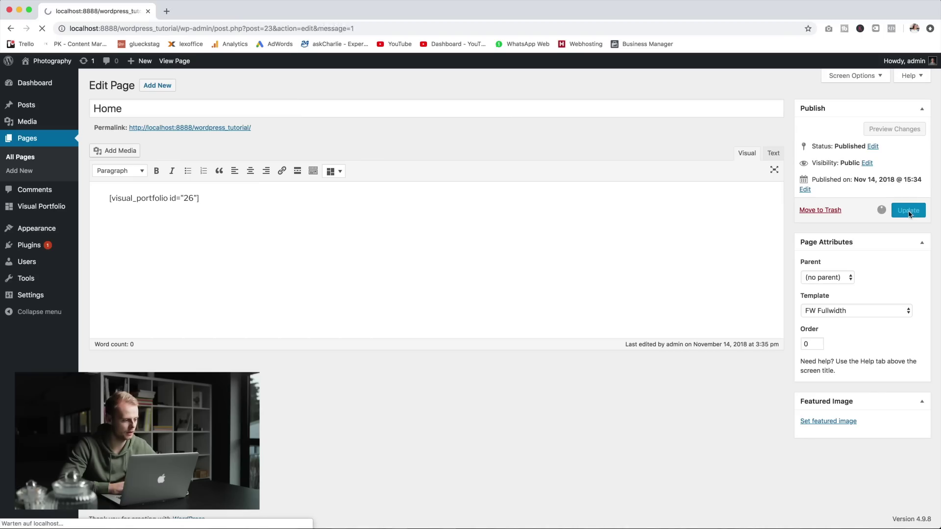
pyautogui.moveTo(49, 62)
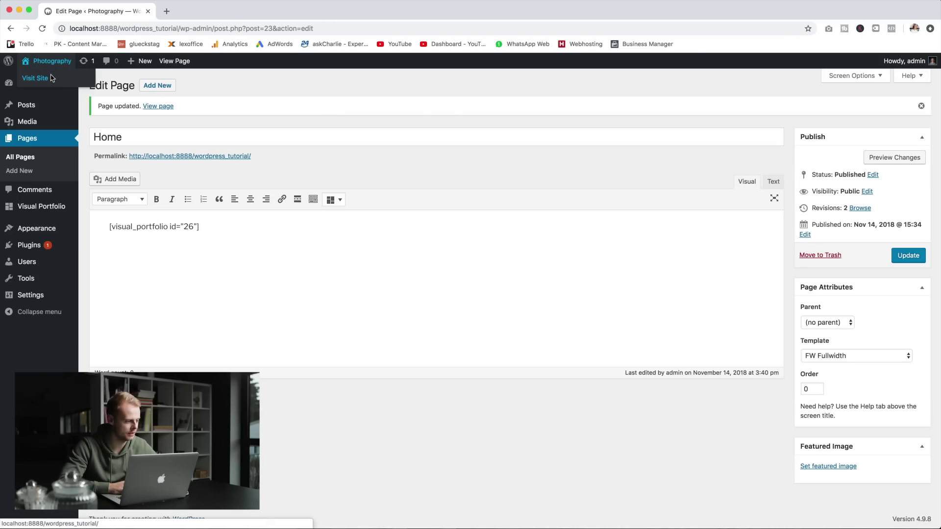
pyautogui.keyDown('super'); pyautogui.click(51, 78); pyautogui.keyUp('super')
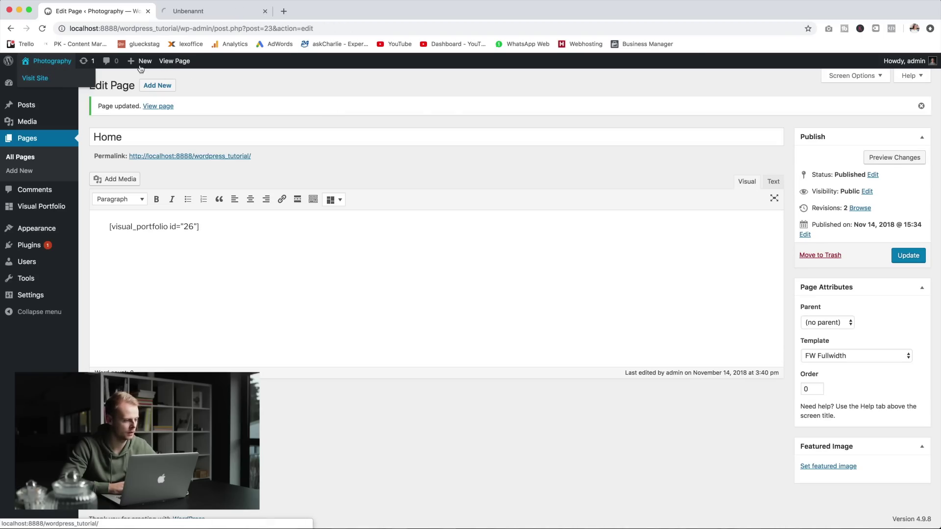
pyautogui.click(237, 10)
pyautogui.scroll(-10, 448, 261)
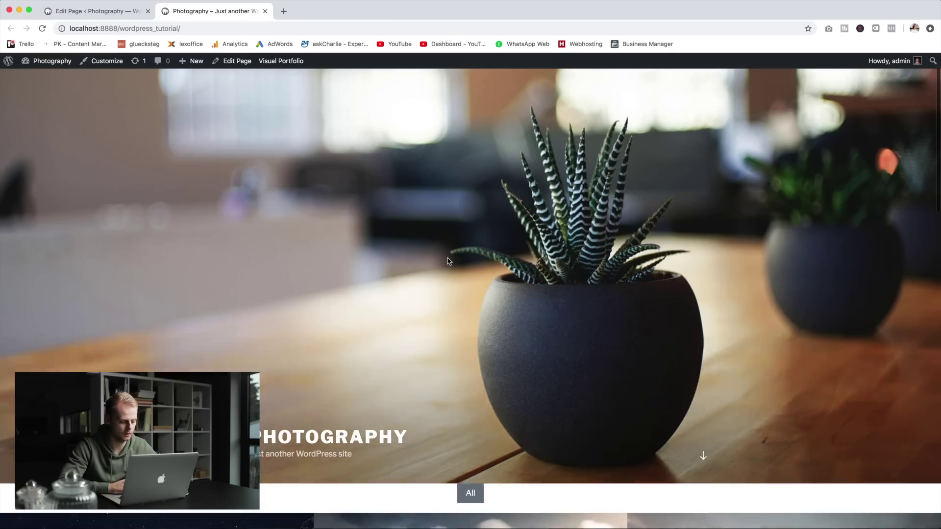
pyautogui.scroll(-10, 448, 261)
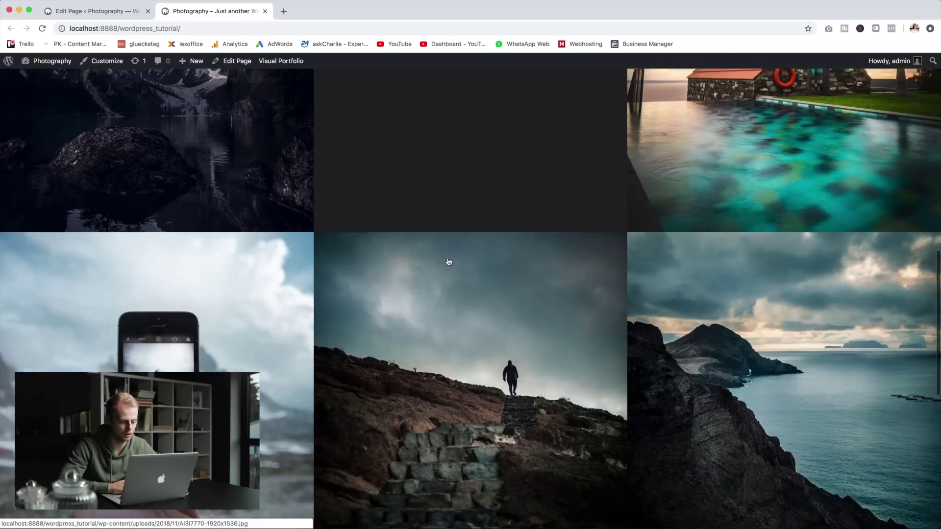
pyautogui.scroll(-3, 449, 261)
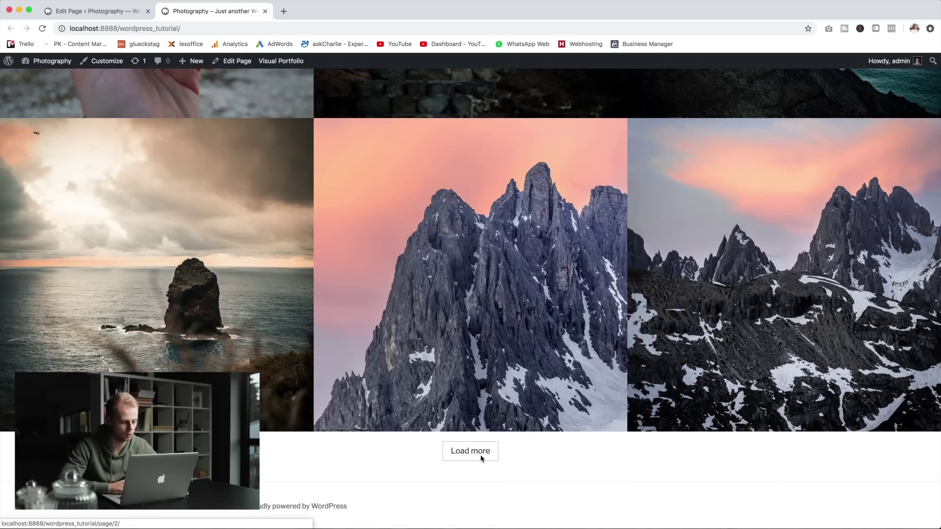
pyautogui.click(492, 453)
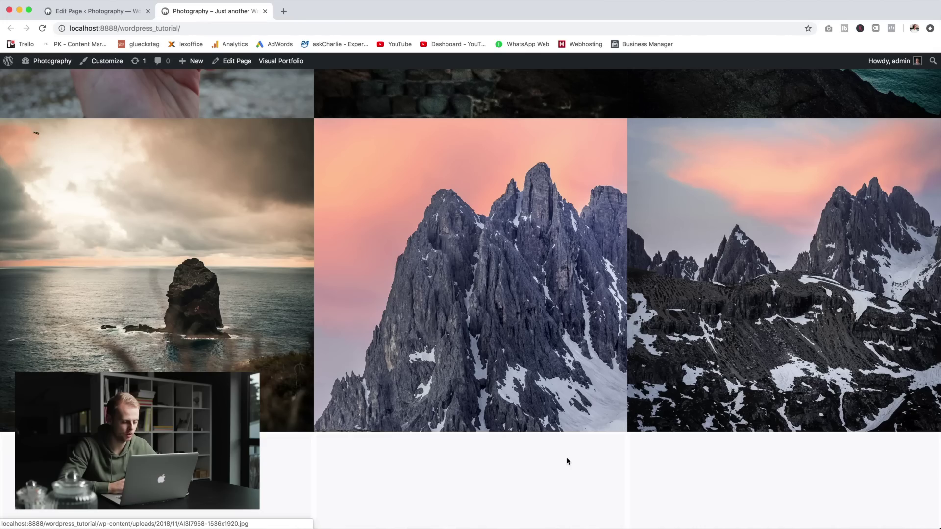
pyautogui.scroll(-10, 567, 461)
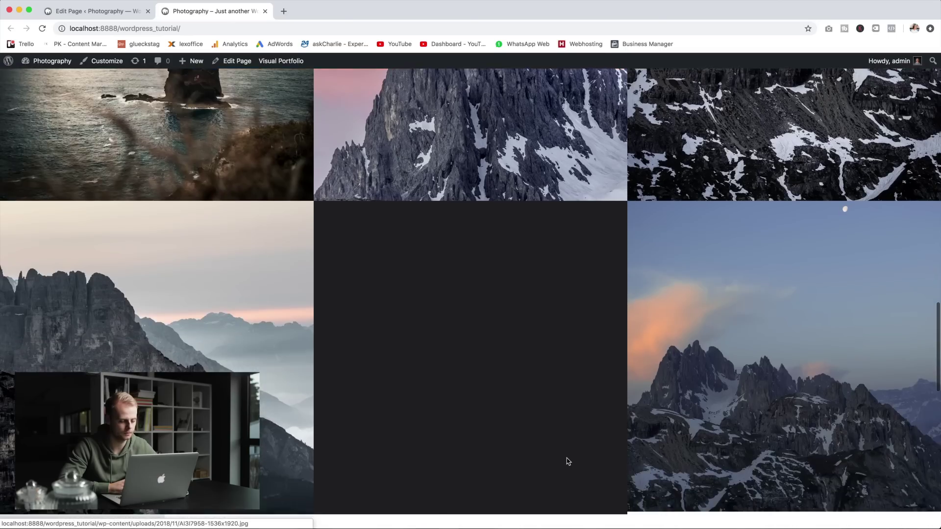
pyautogui.scroll(-10, 567, 461)
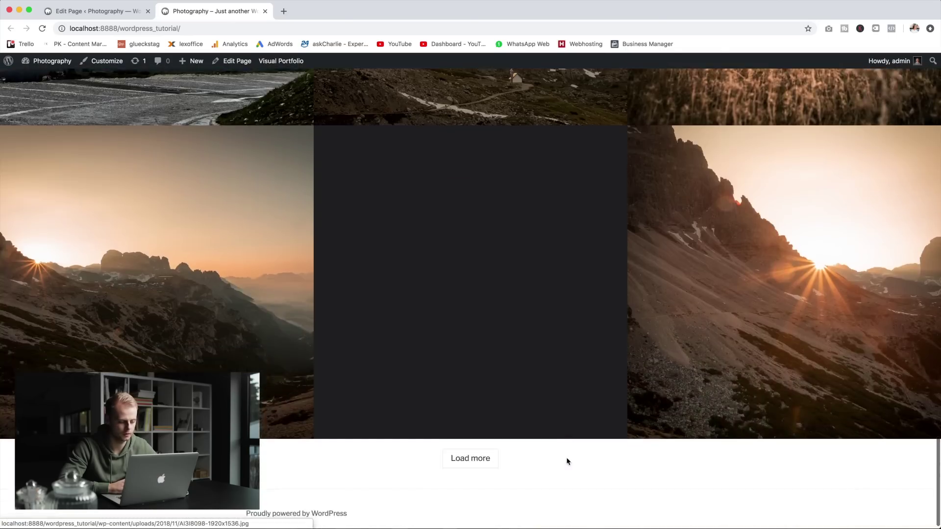
pyautogui.scroll(7, 567, 462)
pyautogui.scroll(15, 568, 461)
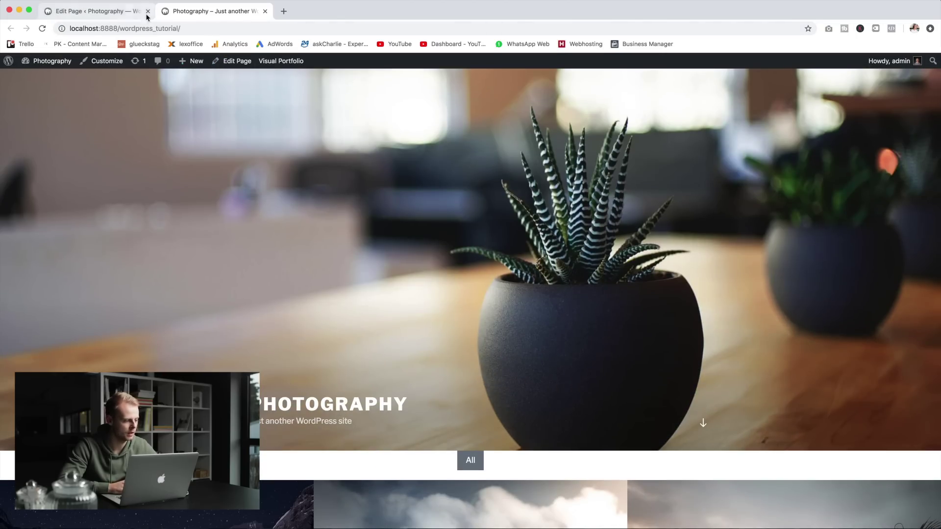
pyautogui.press('super+w')
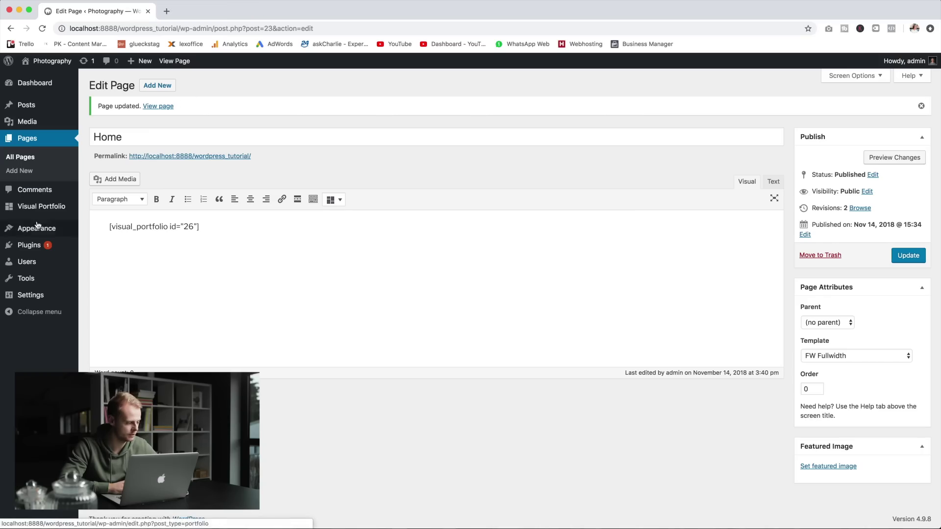
# Step: Replace the Site Identity tagline with a 'by' byline naming the photographer, and publish
pyautogui.moveTo(38, 225)
pyautogui.click(142, 242)
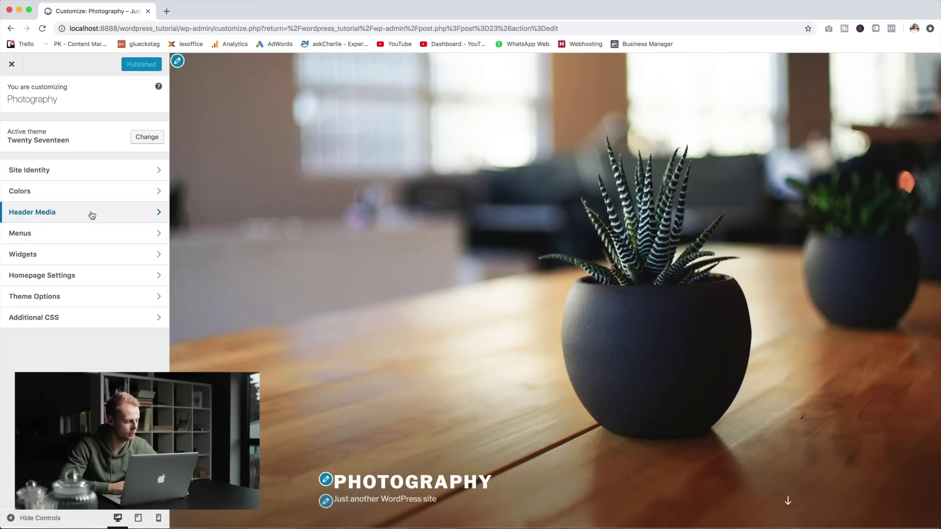
pyautogui.click(92, 215)
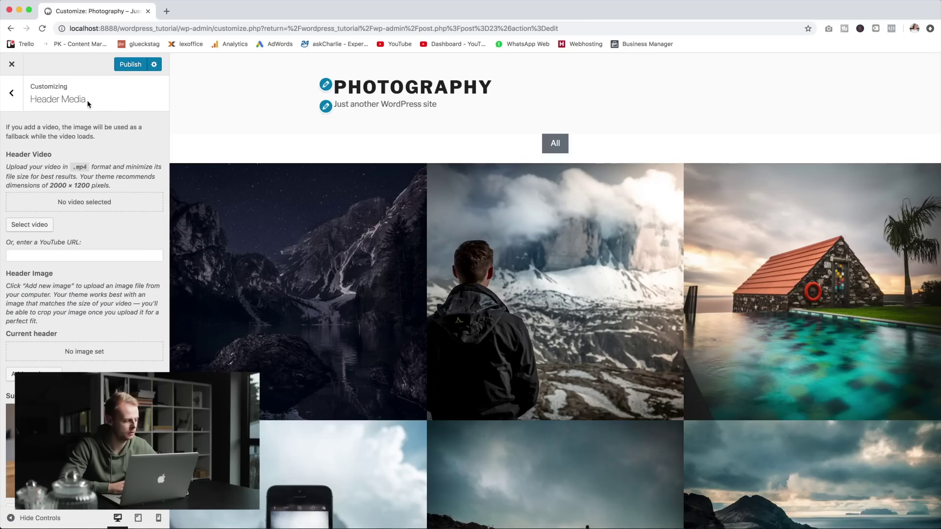
pyautogui.click(16, 100)
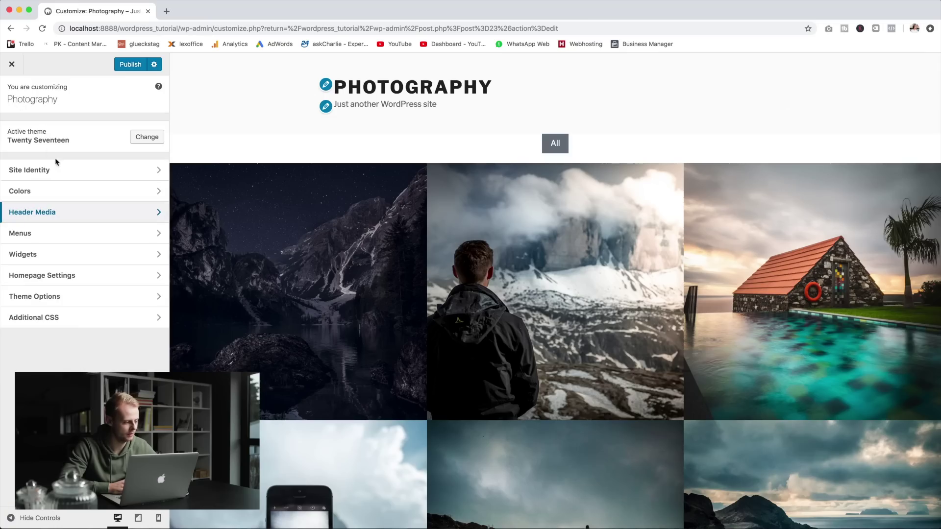
pyautogui.click(74, 170)
pyautogui.tripleClick(79, 232)
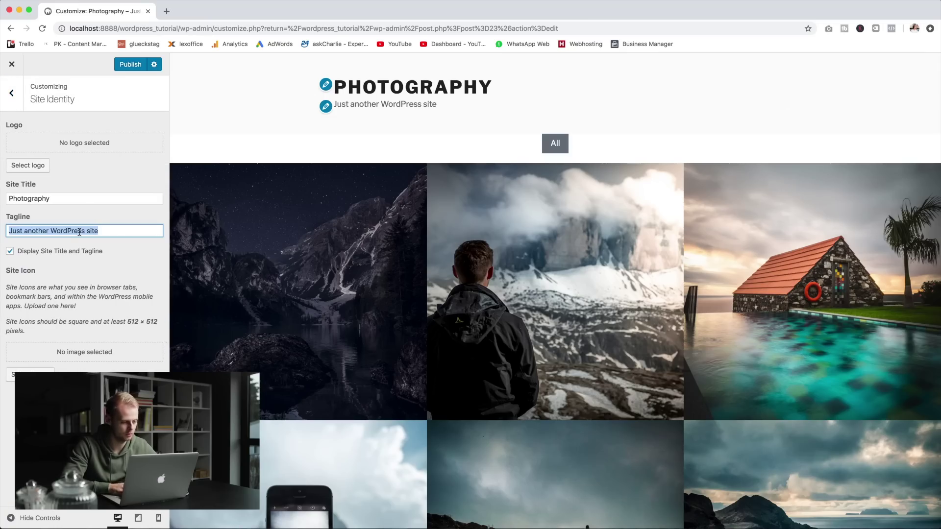
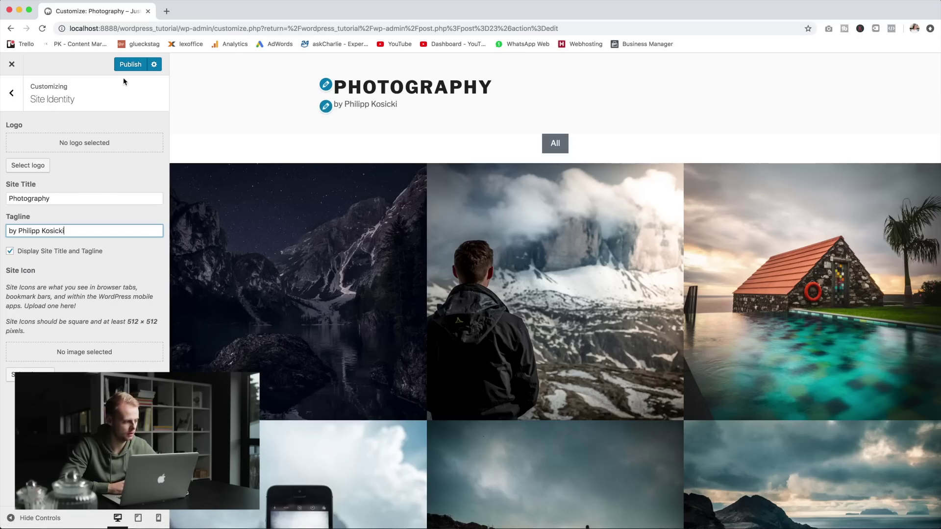
pyautogui.click(131, 66)
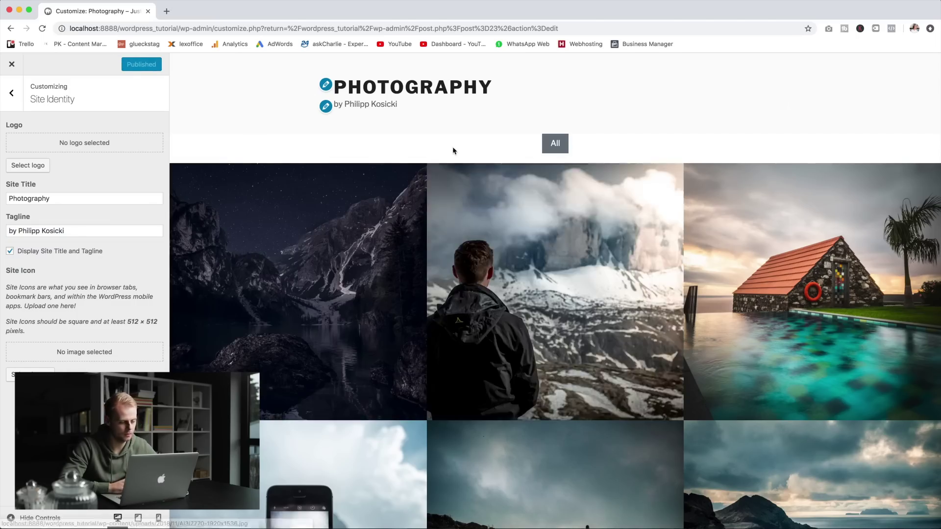
pyautogui.scroll(-8, 530, 208)
pyautogui.scroll(8, 527, 208)
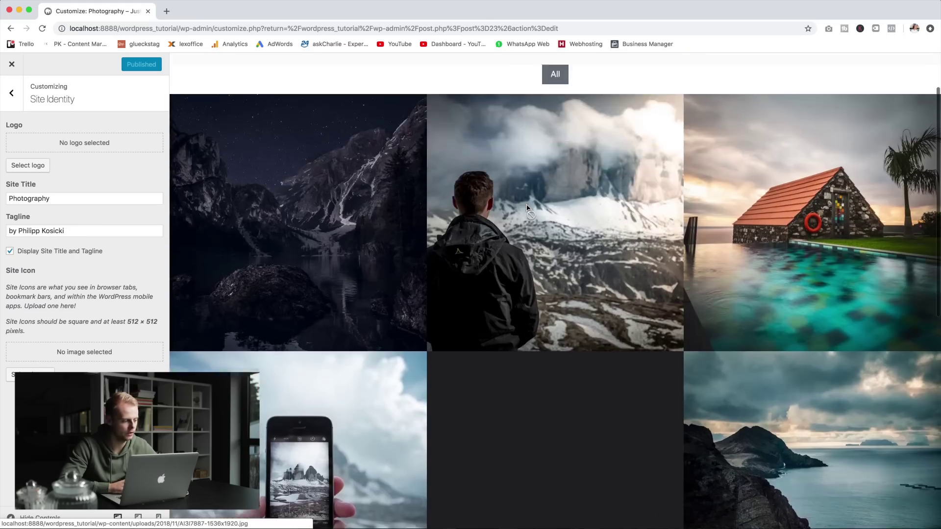
# Step: Leave the Customizer and open the Home page's portfolio layout for editing
pyautogui.click(12, 65)
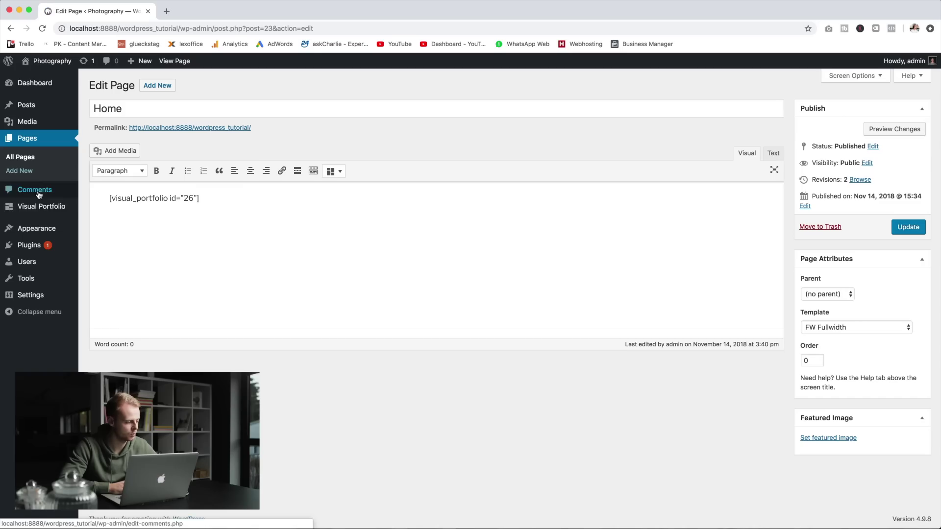
pyautogui.click(38, 212)
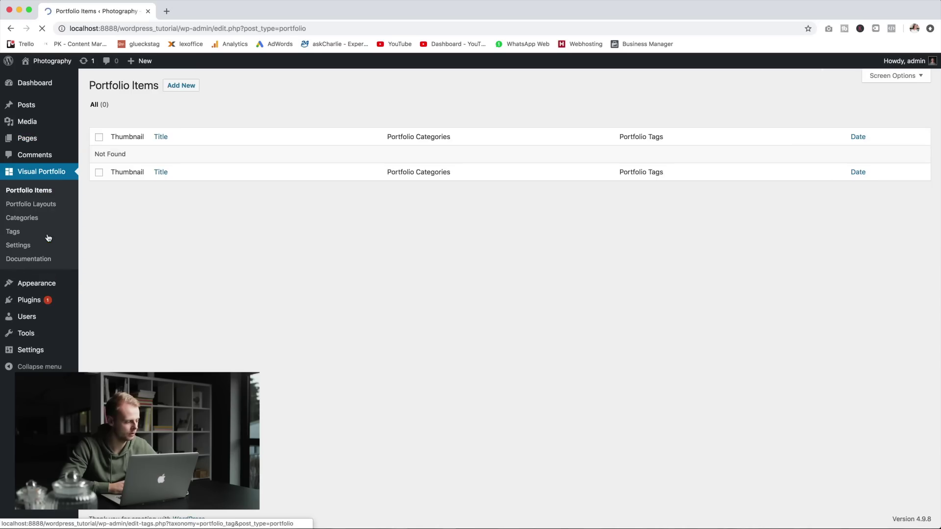
pyautogui.click(33, 204)
pyautogui.click(187, 153)
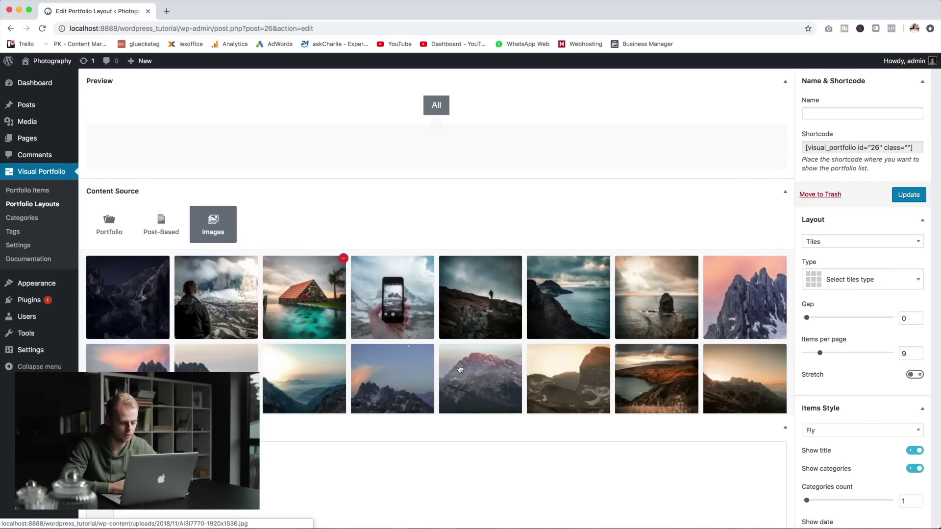
# Step: Drag the photos so the rock-in-the-sea shot is first and the red-roofed house third
pyautogui.moveTo(652, 283); pyautogui.dragTo(167, 290)
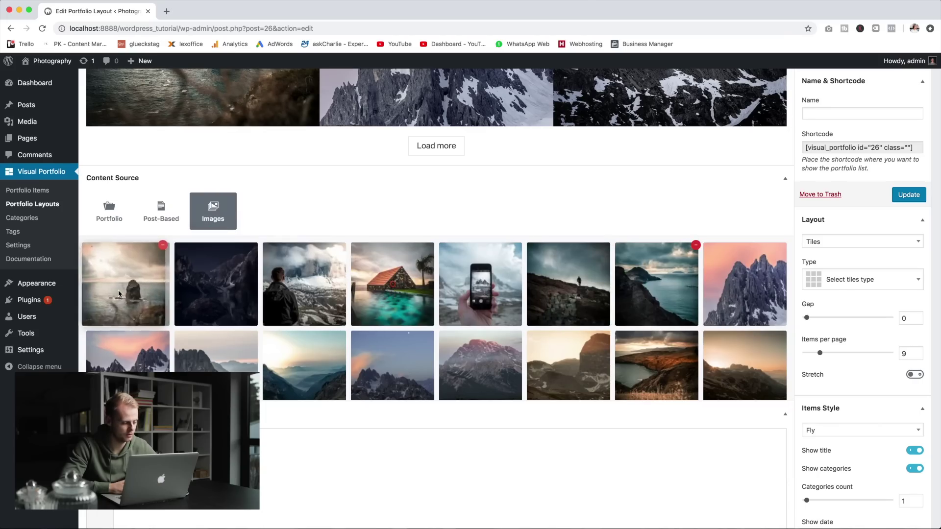
pyautogui.moveTo(392, 285); pyautogui.dragTo(304, 282)
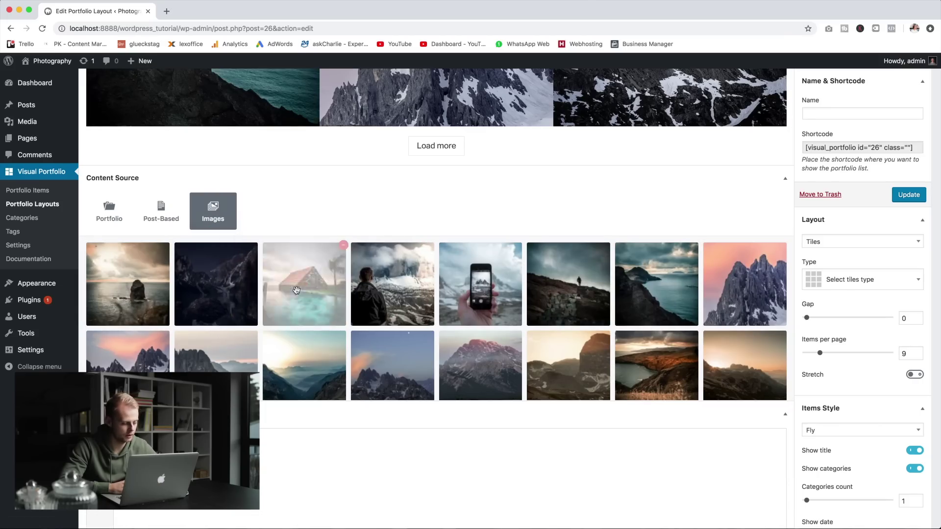
pyautogui.moveTo(656, 365); pyautogui.dragTo(569, 285)
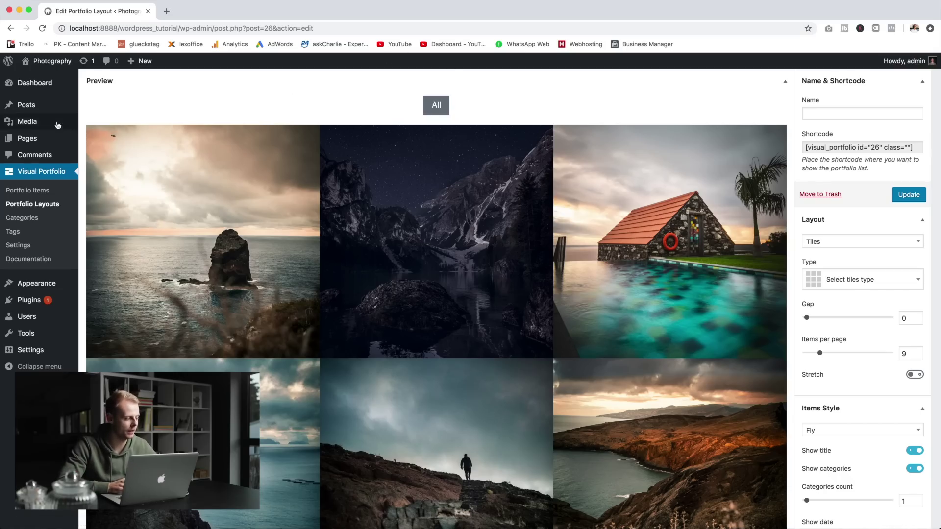
# Step: Create a new page titled 'About' using the FW Fullwidth template
pyautogui.click(28, 139)
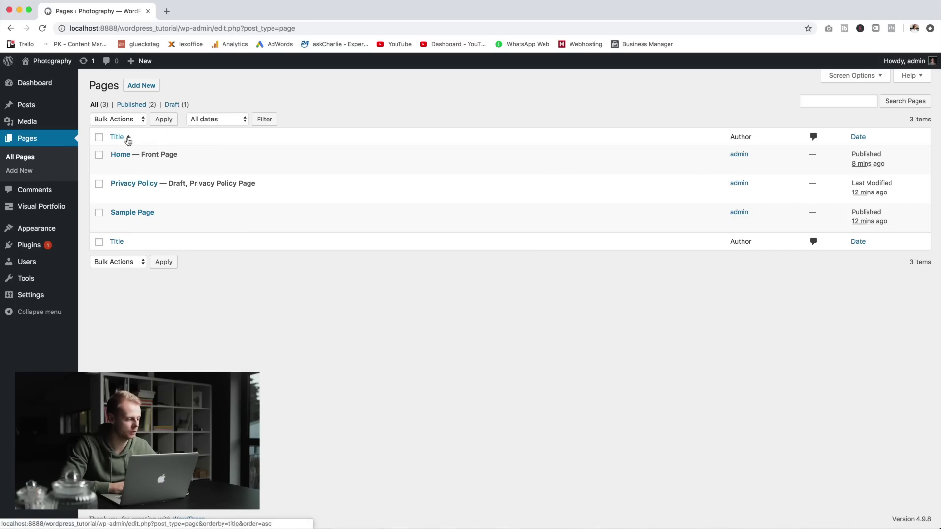
pyautogui.click(146, 91)
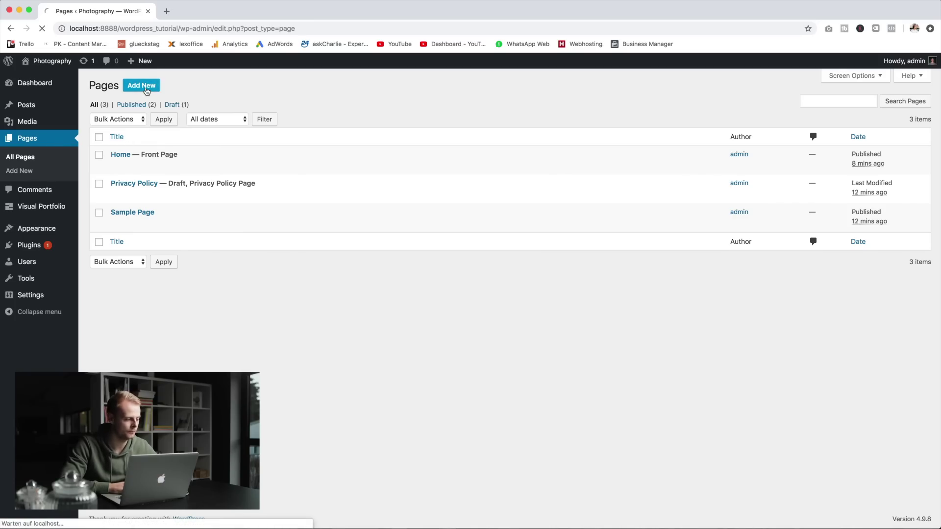
pyautogui.write('About')
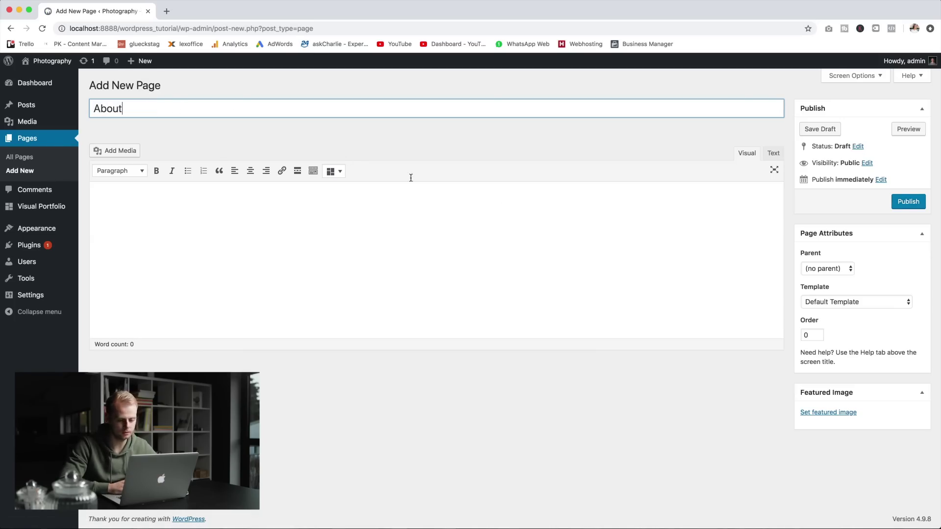
pyautogui.press('Tab')
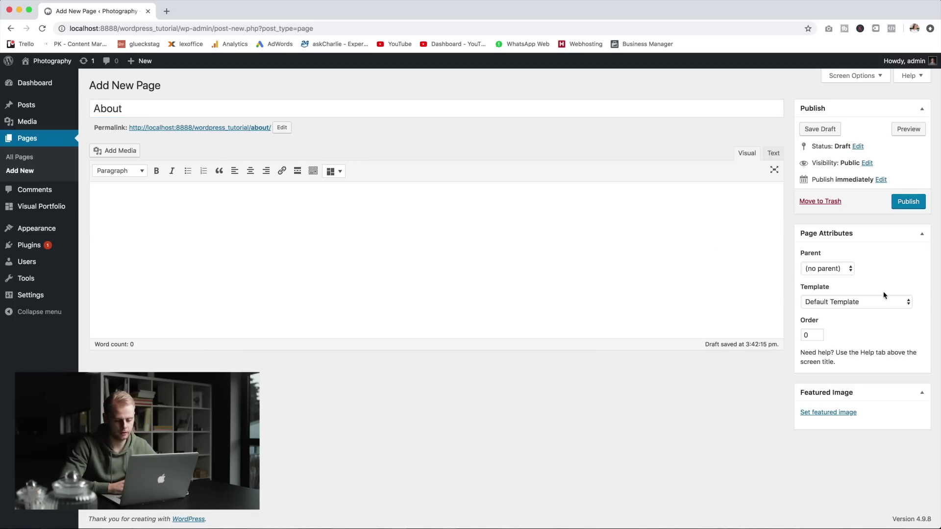
pyautogui.click(863, 303)
pyautogui.click(866, 312)
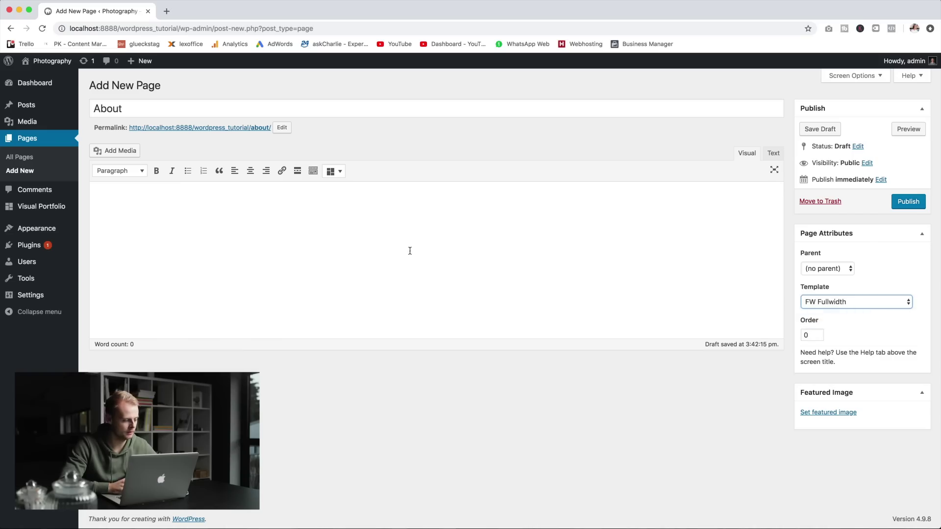
# Step: Upload profil.jpg and insert it at Medium 300×300 with Center alignment
pyautogui.click(127, 153)
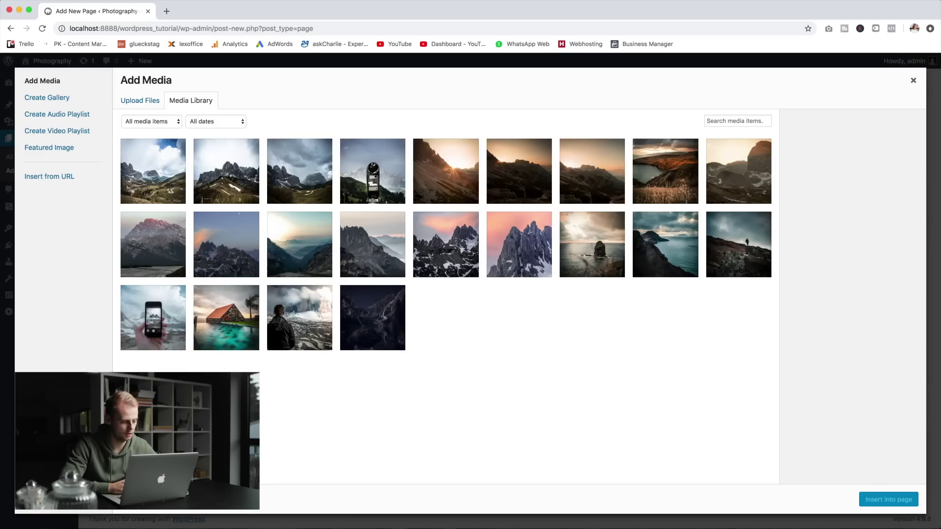
pyautogui.press('super+Tab')
pyautogui.click(363, 218)
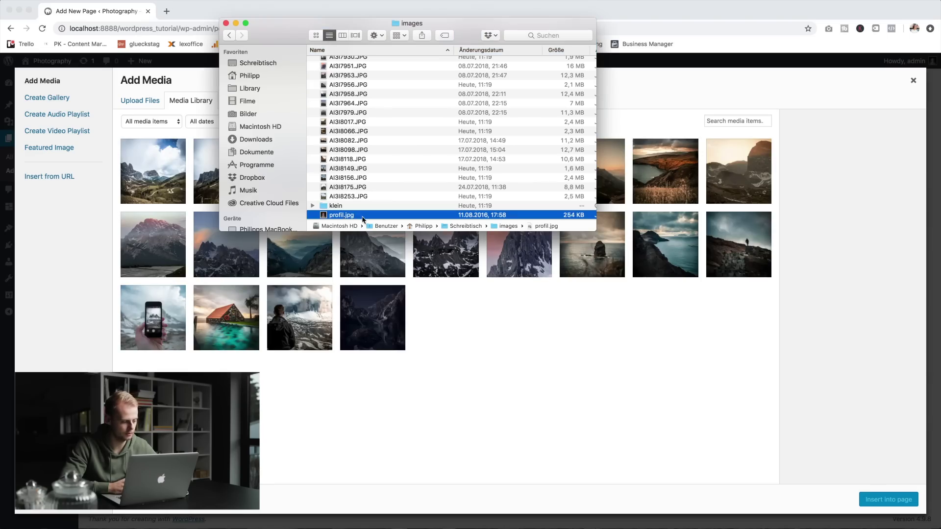
pyautogui.moveTo(364, 219); pyautogui.dragTo(563, 352)
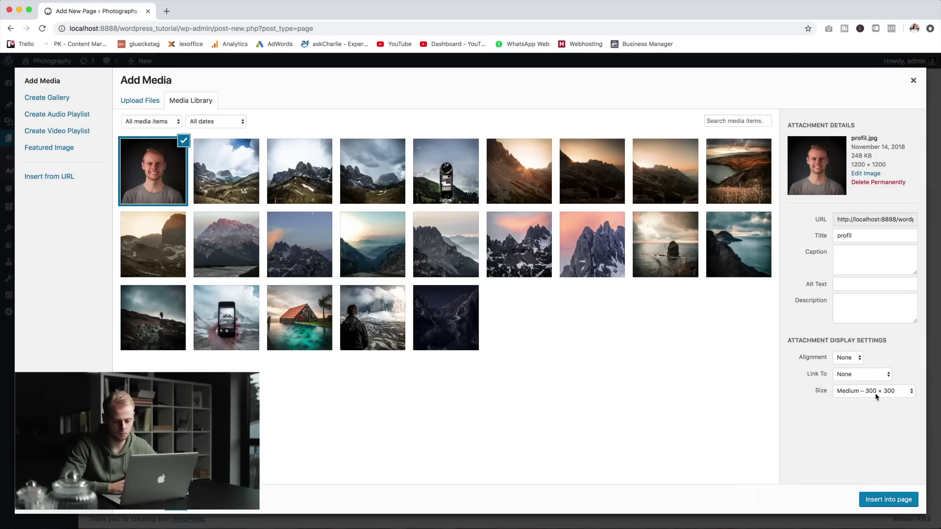
pyautogui.click(890, 394)
pyautogui.click(887, 390)
pyautogui.click(849, 358)
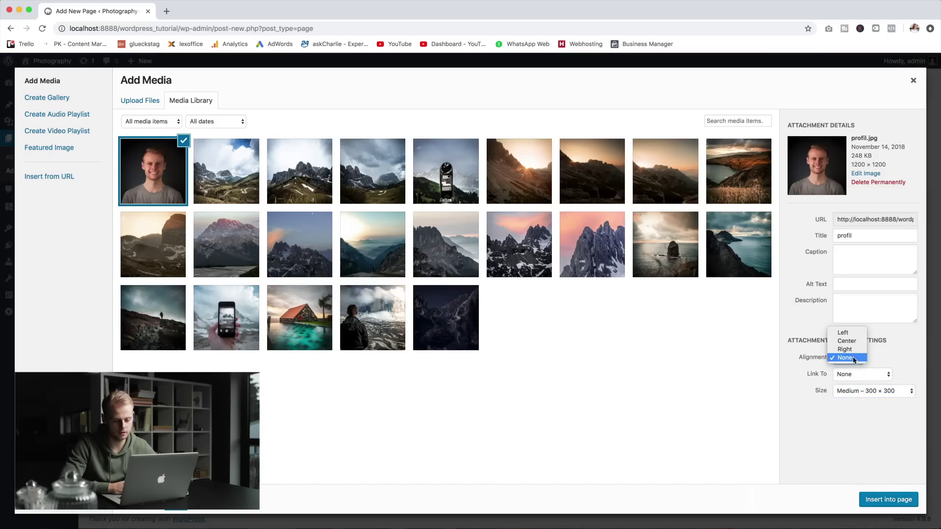
pyautogui.click(857, 341)
pyautogui.click(889, 499)
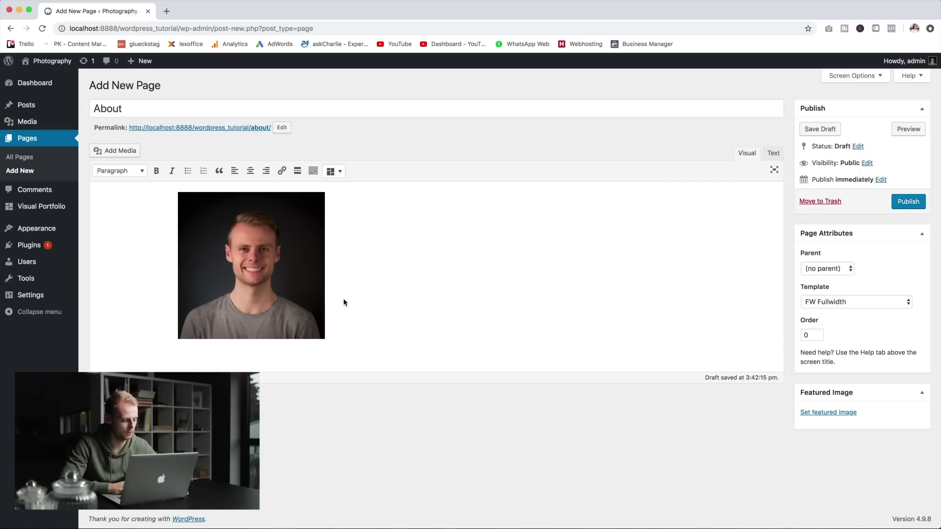
# Step: Add the photographer's name in bold, centred, followed by a two-line bio paragraph
pyautogui.press('Return')
pyautogui.click(250, 171)
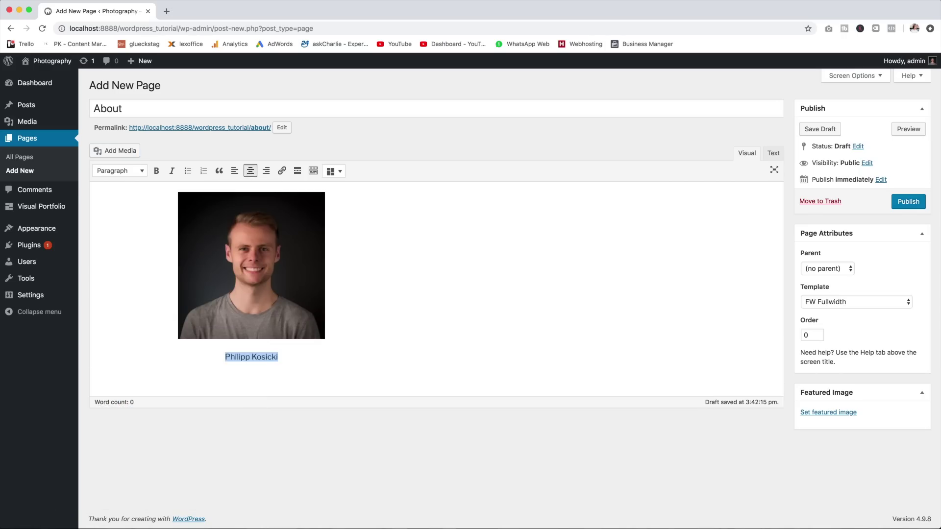
pyautogui.hotkey('ctrl', 'b')
pyautogui.press('Return')
pyautogui.write("My name is Philipp, I'm a 22-year-old photographer based in Stuttgart.")
pyautogui.hotkey('shift', 'Return')
pyautogui.write("I'm glad you found your way here. For all inquiries please contact me:")
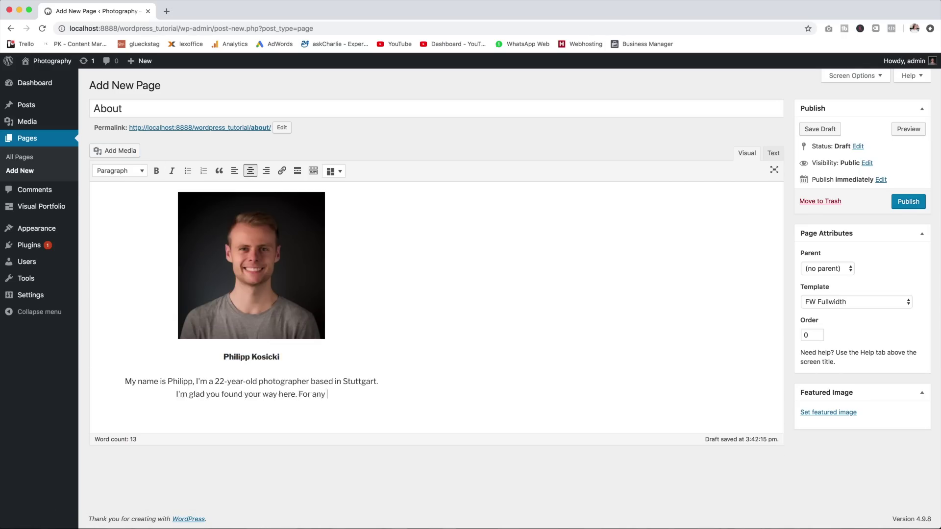
# Step: Add an 'E-Mail:' line and link the e-mail address with a mailto: link
pyautogui.press('Return')
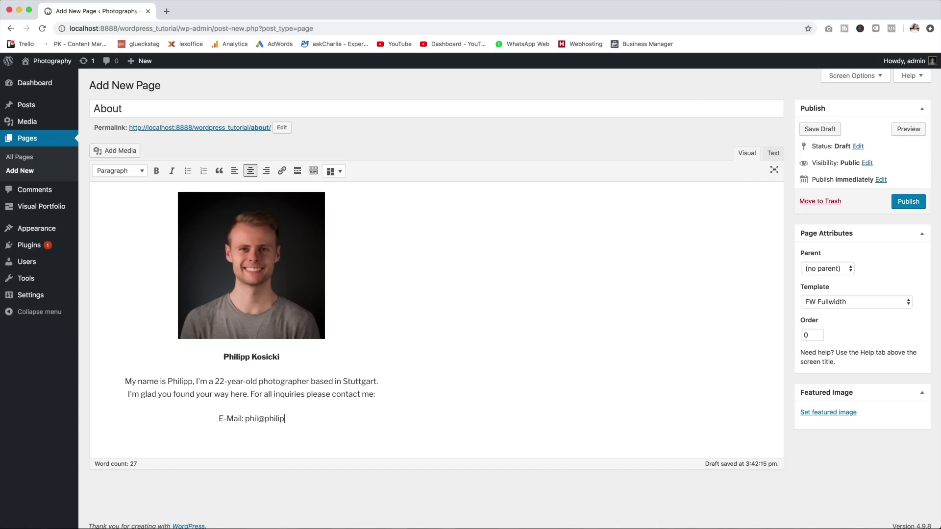
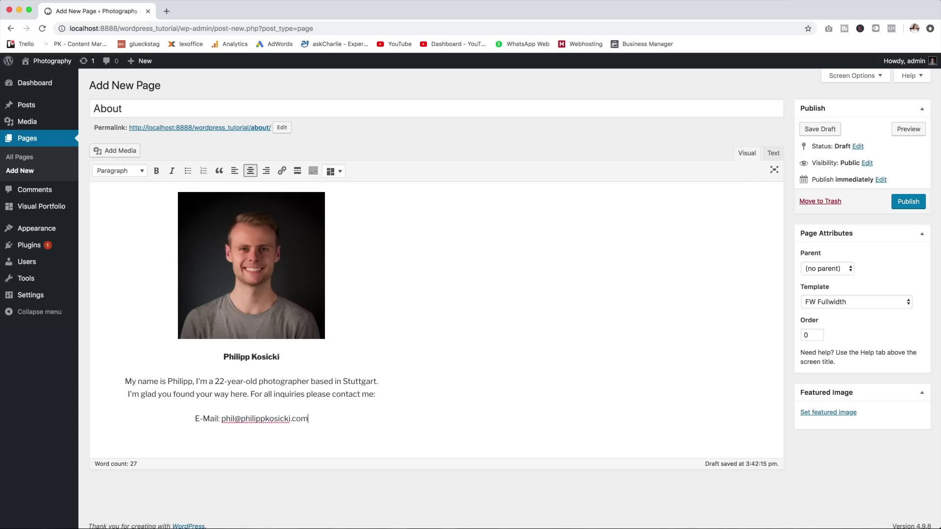
pyautogui.keyDown('shift'); pyautogui.click(221, 420); pyautogui.keyUp('shift')
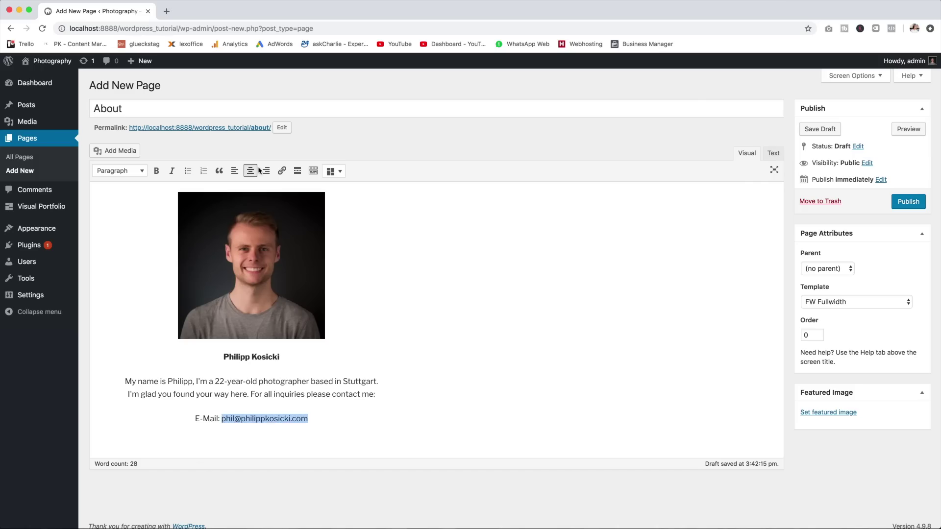
pyautogui.click(282, 171)
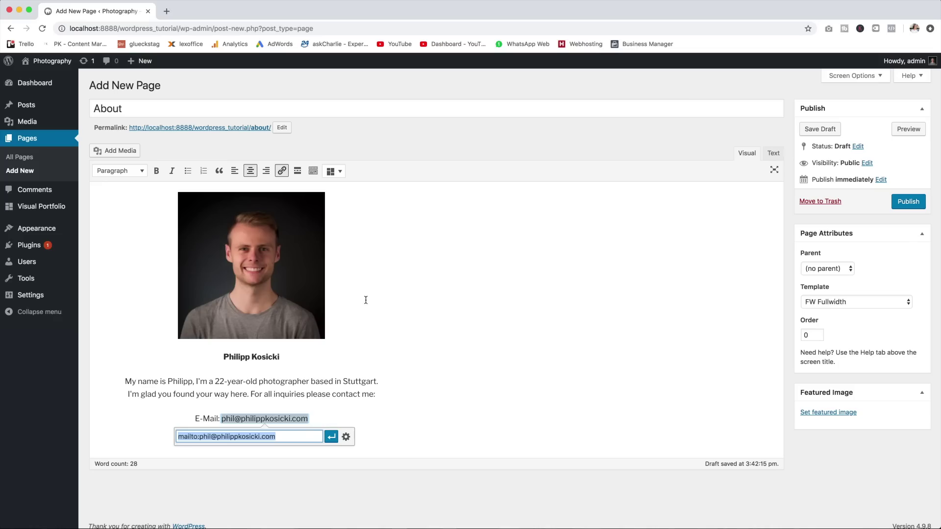
pyautogui.click(332, 437)
# Step: Link the phone number with a tel: link and publish the About page
pyautogui.press('Return')
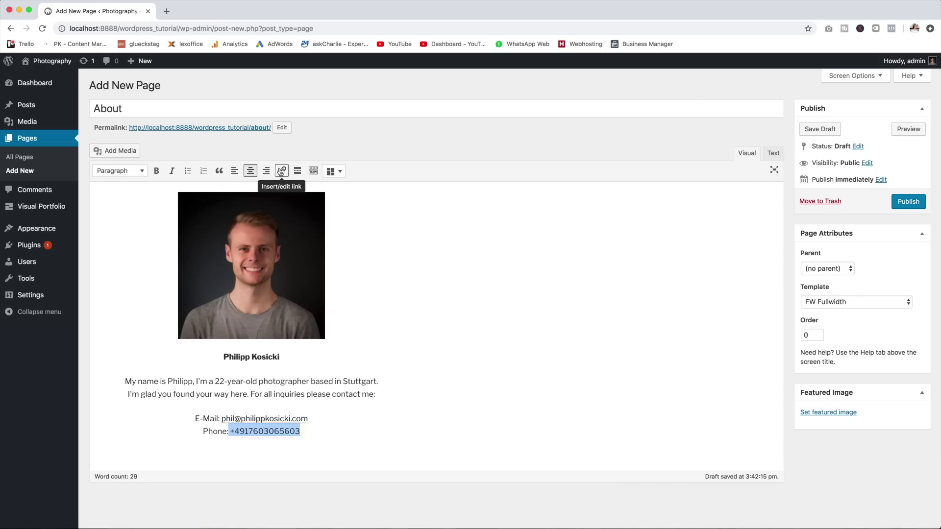
pyautogui.click(282, 171)
pyautogui.write('tel')
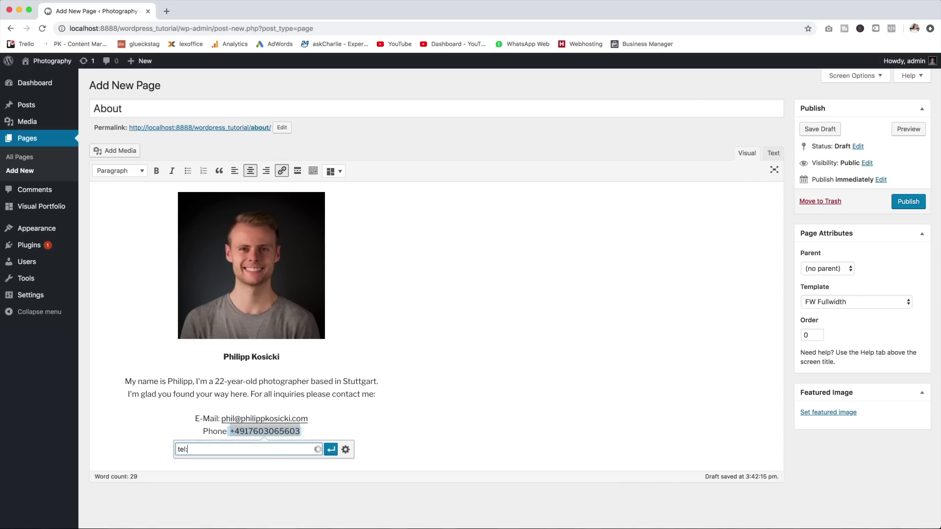
pyautogui.write(':')
pyautogui.press('super+v')
pyautogui.click(190, 449)
pyautogui.press('BackSpace')
pyautogui.click(330, 449)
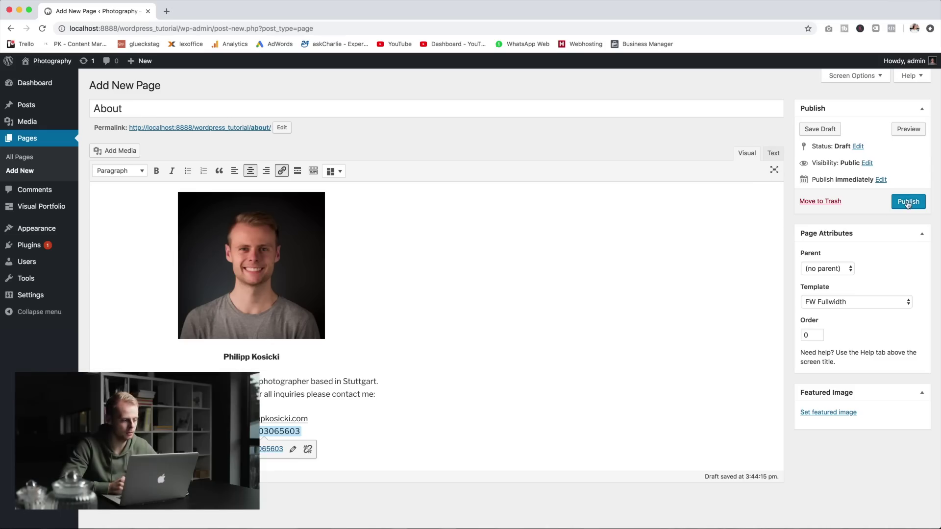
pyautogui.click(907, 202)
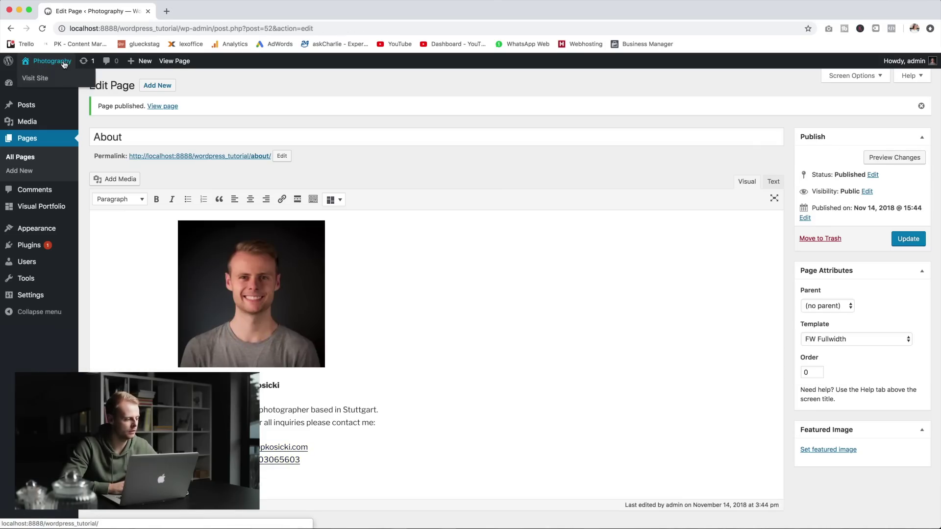
# Step: Open the live site in a new tab, then create a menu named 'Navigation'
pyautogui.click(39, 77)
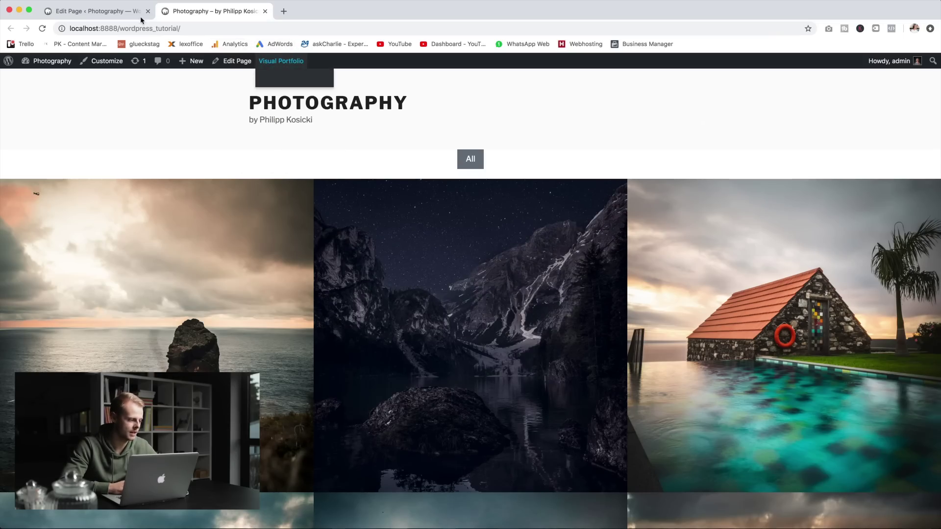
pyautogui.click(75, 14)
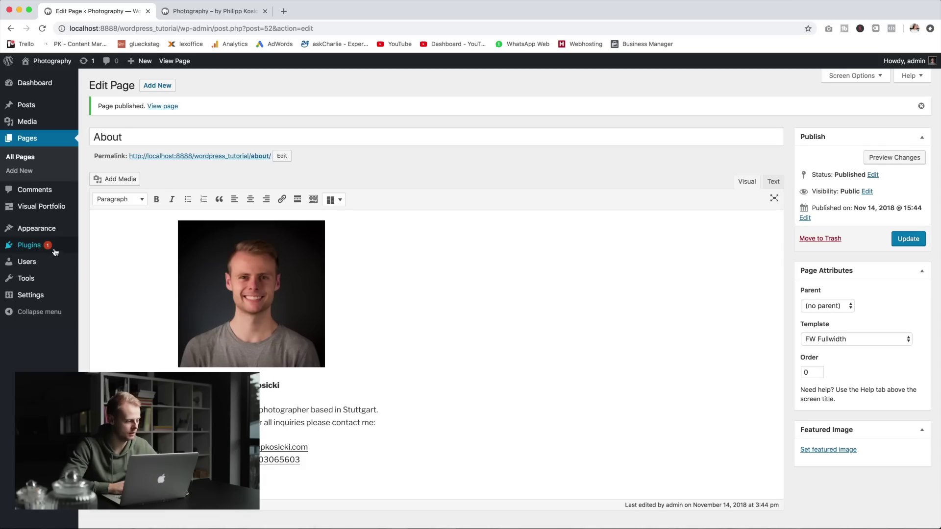
pyautogui.moveTo(36, 235)
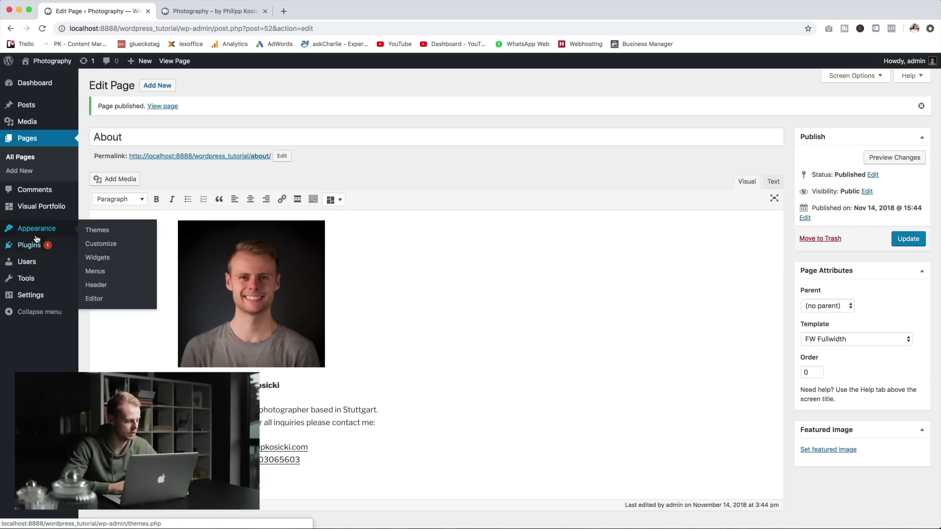
pyautogui.click(95, 271)
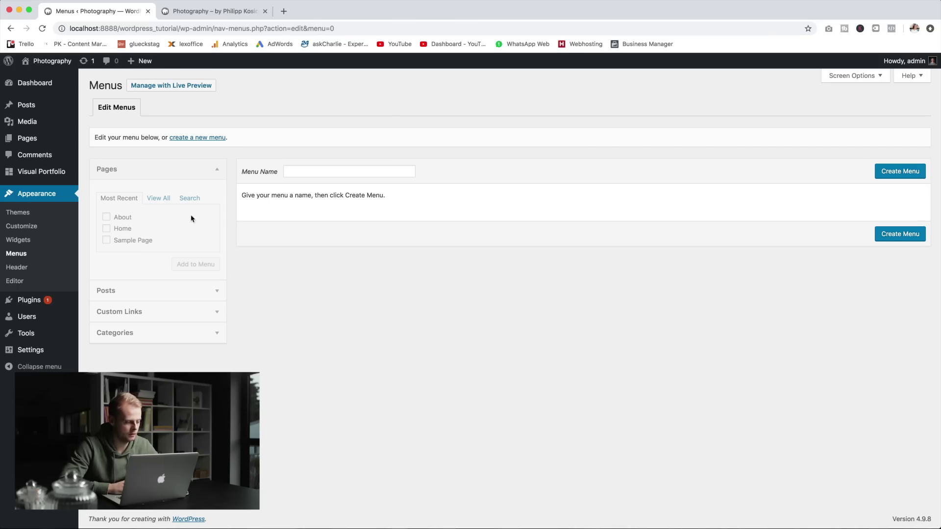
pyautogui.click(336, 174)
pyautogui.write('Navigation')
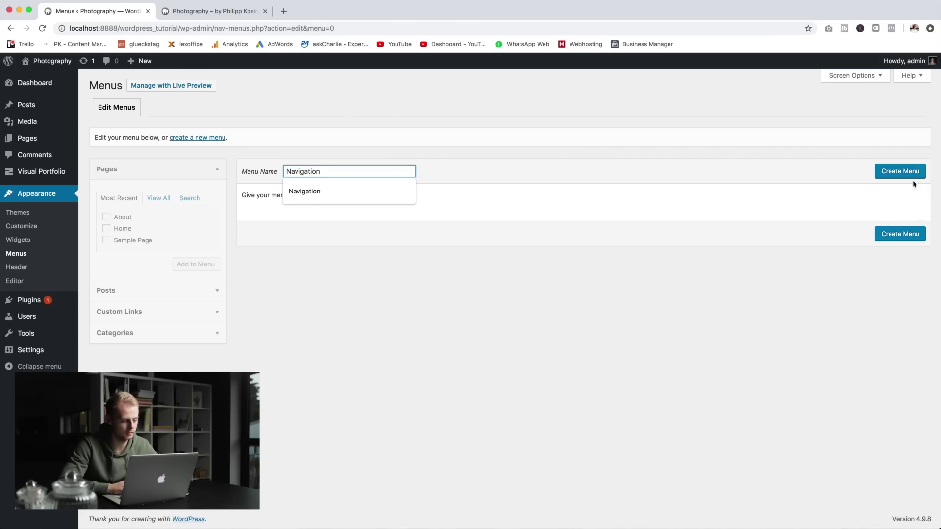
pyautogui.click(898, 174)
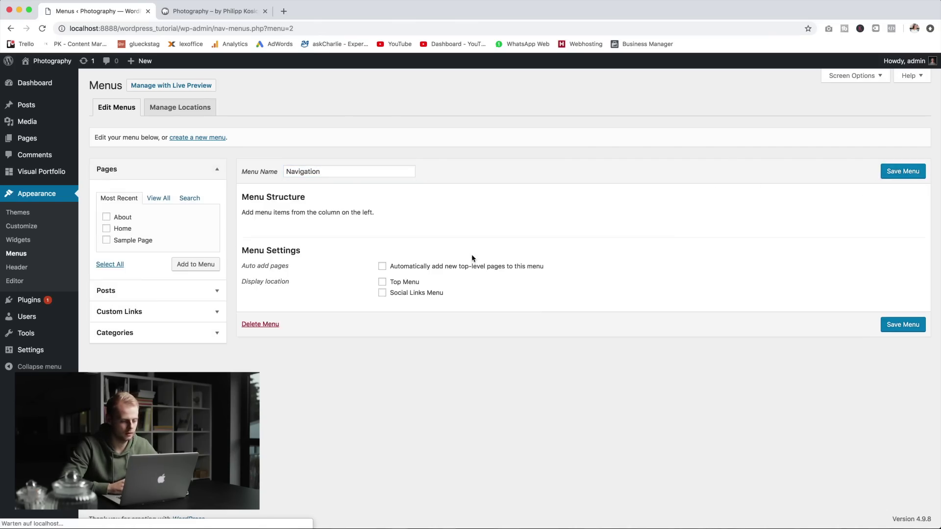
# Step: Add the About page to Navigation, save it, and choose it for Top Menu
pyautogui.click(118, 217)
pyautogui.click(194, 265)
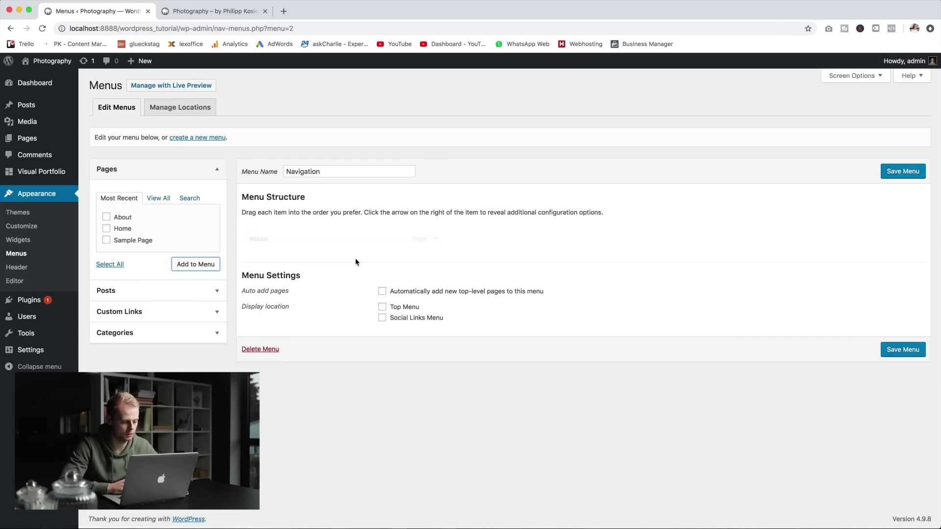
pyautogui.click(918, 172)
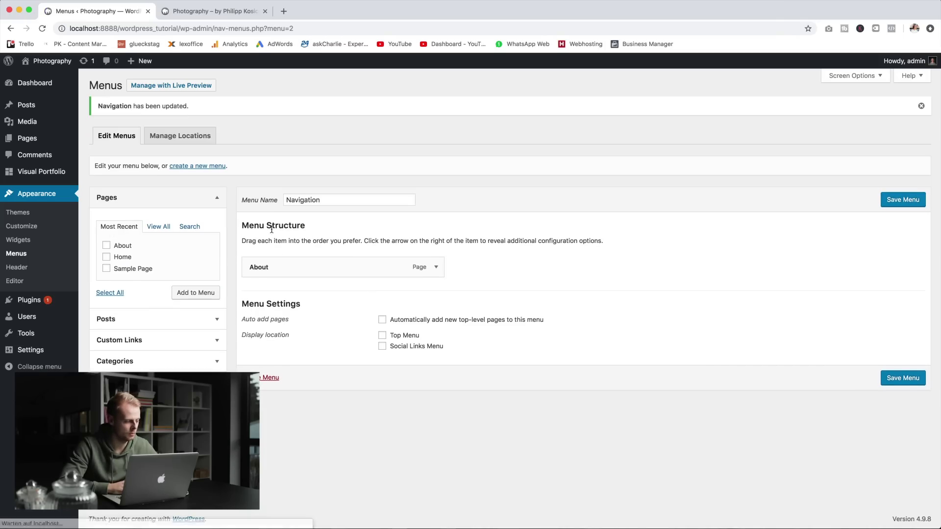
pyautogui.click(206, 139)
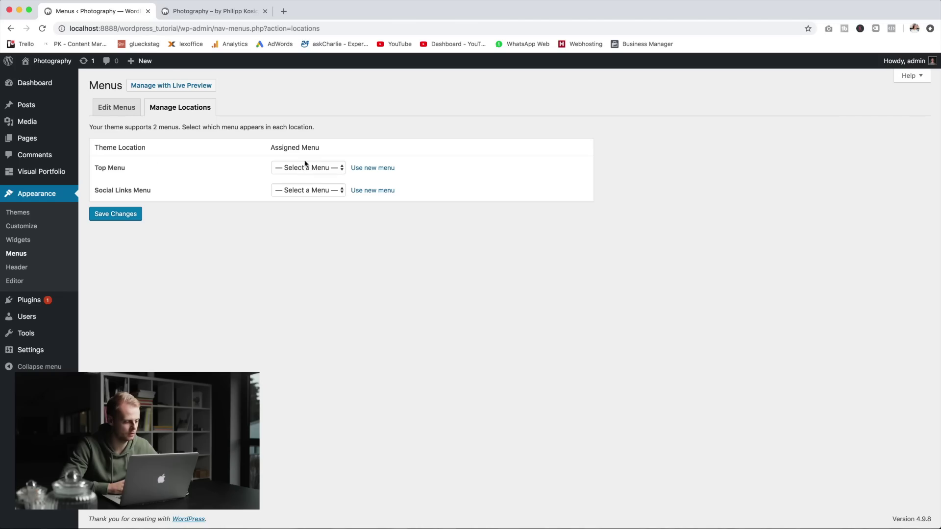
pyautogui.click(308, 167)
# Step: Save the Top Menu assignment, reload the live site, and open About from the navigation
pyautogui.click(299, 177)
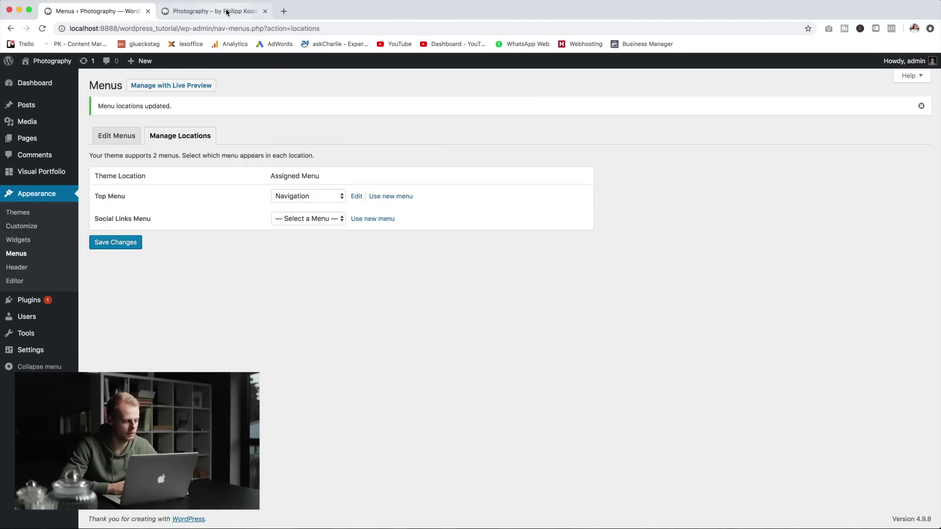
pyautogui.click(227, 12)
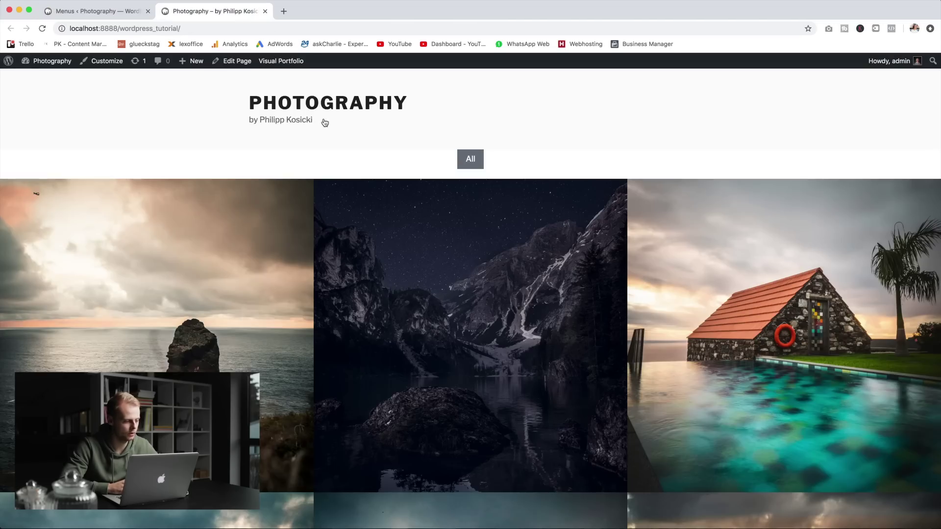
pyautogui.press('super+r')
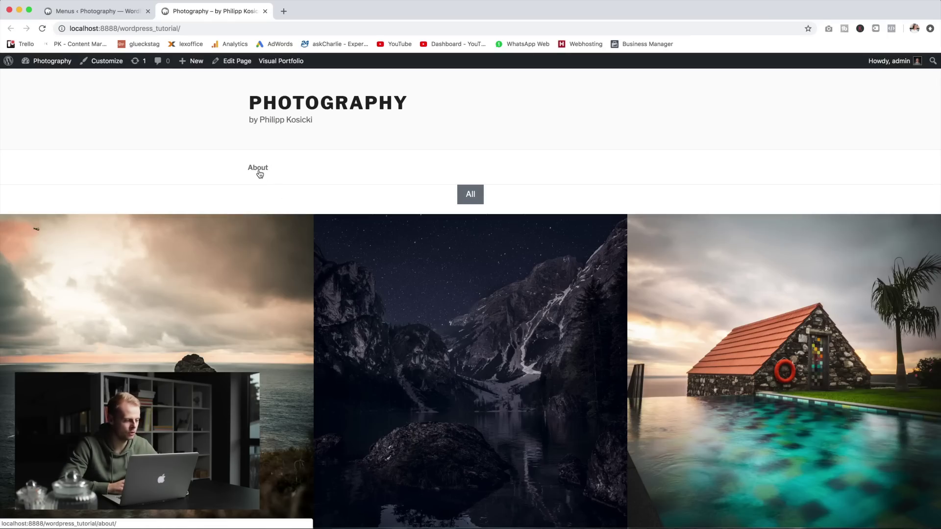
pyautogui.click(260, 174)
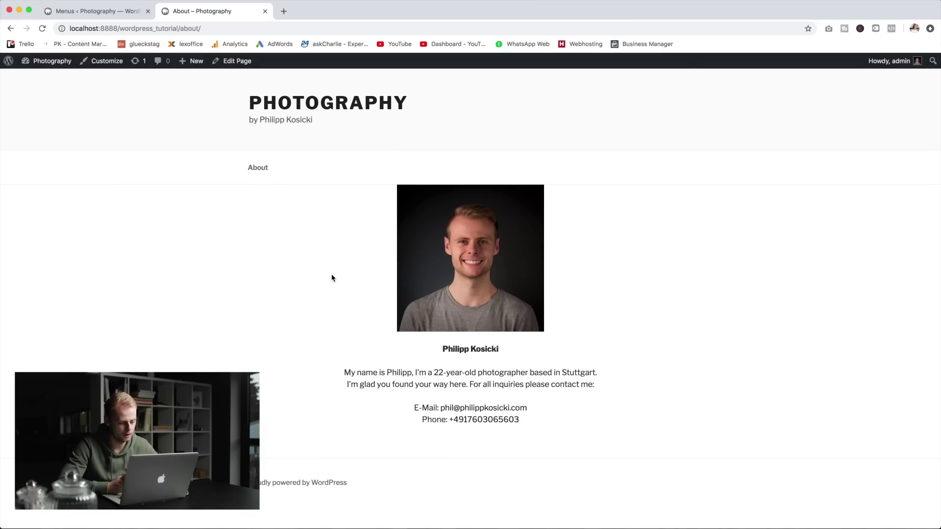
pyautogui.click(470, 421)
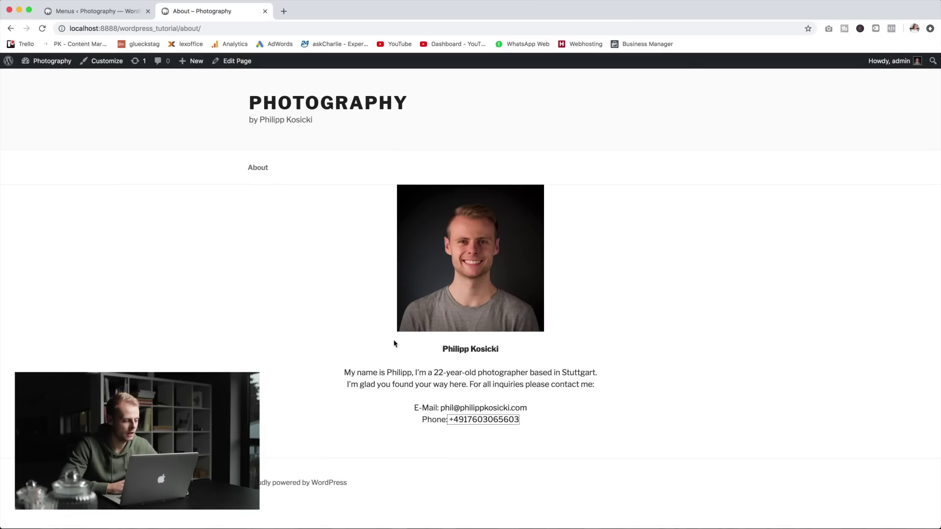
# Step: Return to the home page and scroll through the full-width photo grid
pyautogui.click(286, 120)
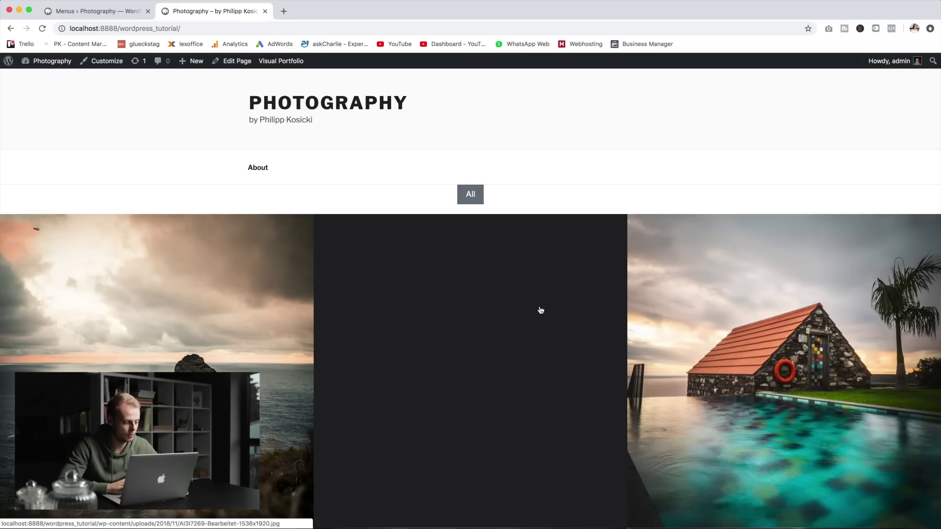
pyautogui.scroll(-4, 721, 347)
pyautogui.scroll(3, 642, 307)
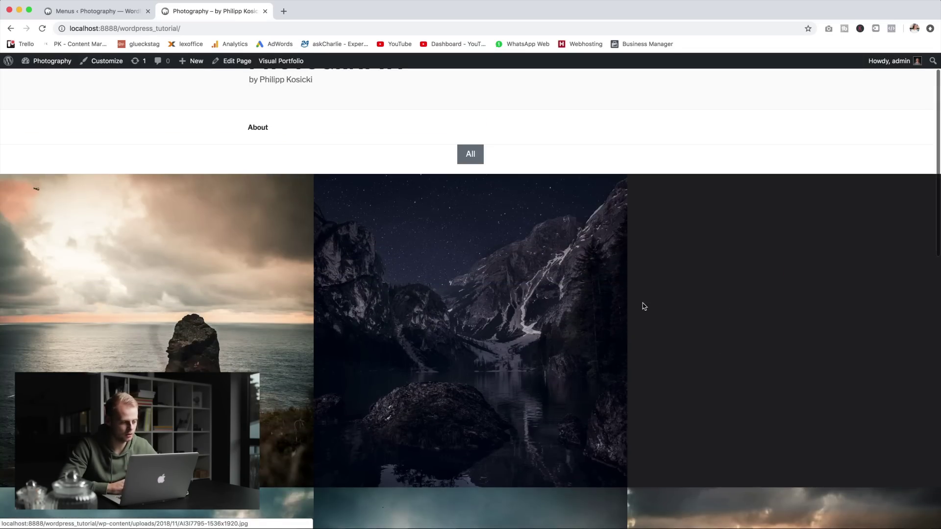
pyautogui.scroll(1, 501, 149)
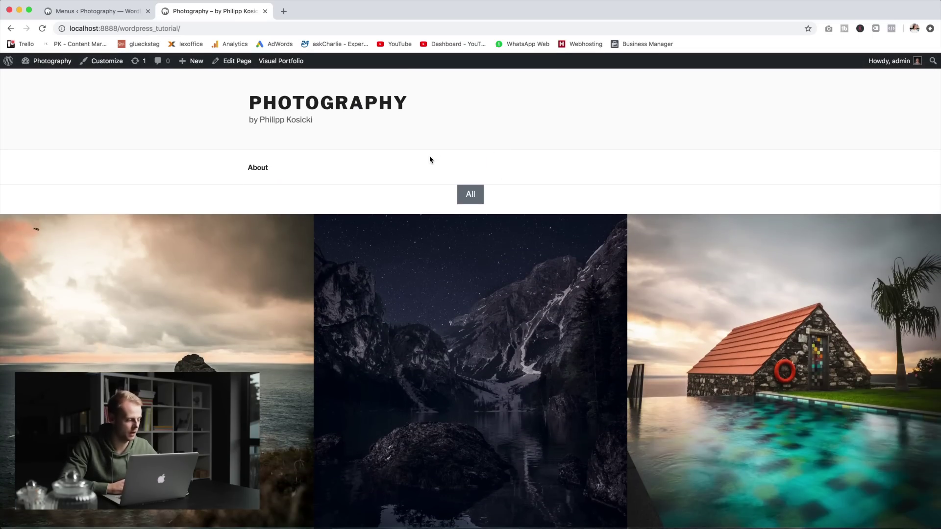
pyautogui.scroll(-10, 383, 169)
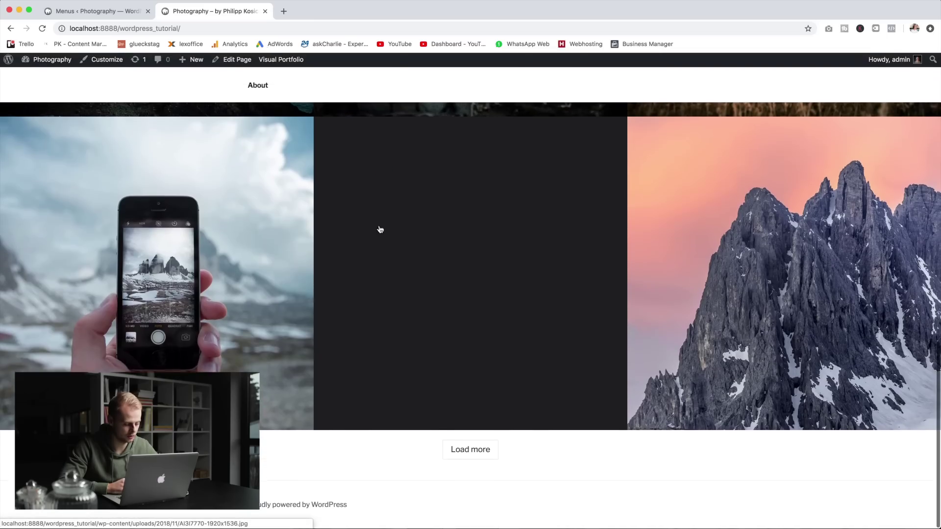